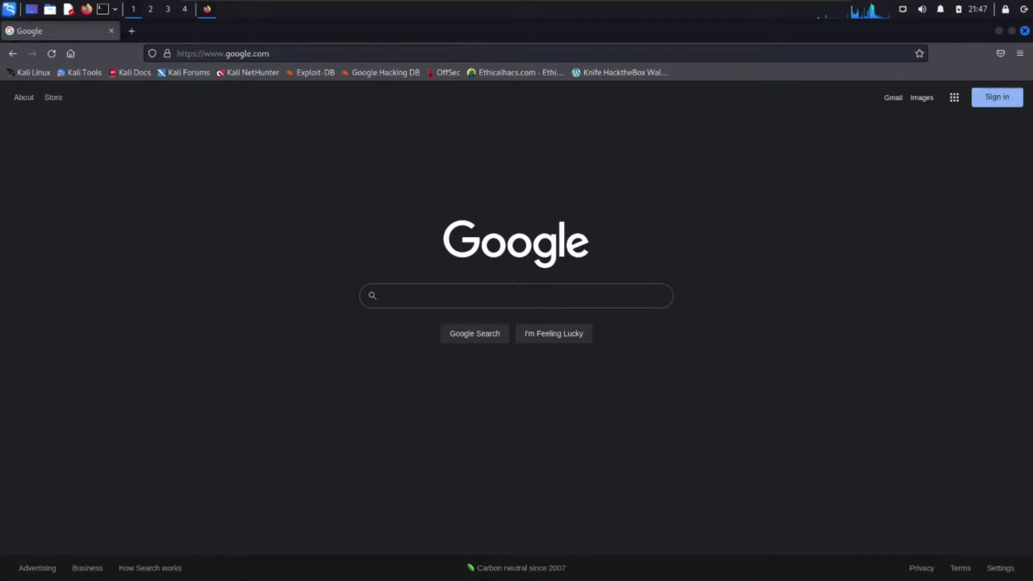
# Step: Search Google for 'what is the tor browser'
pyautogui.click(385, 295)
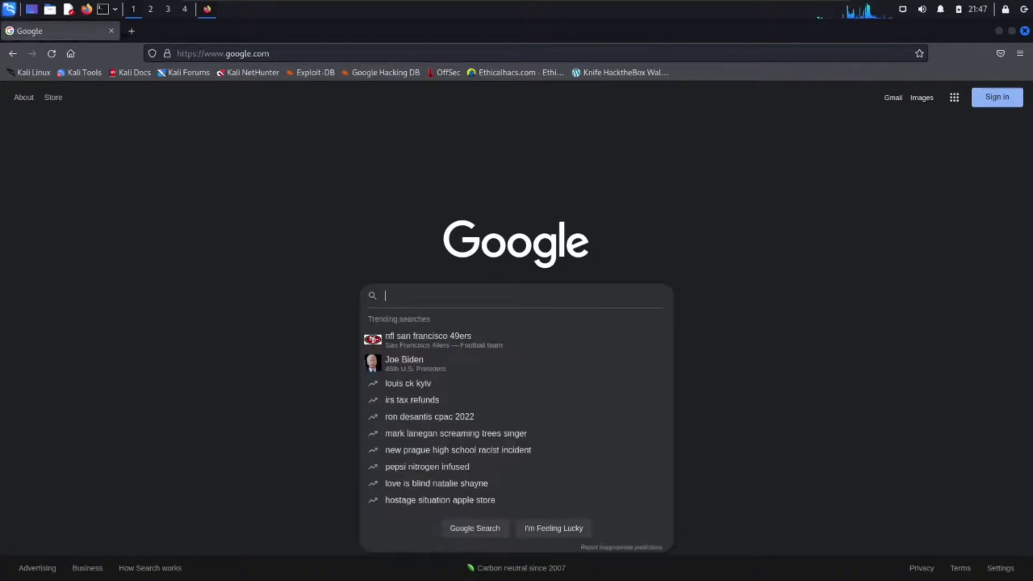
pyautogui.write('what ')
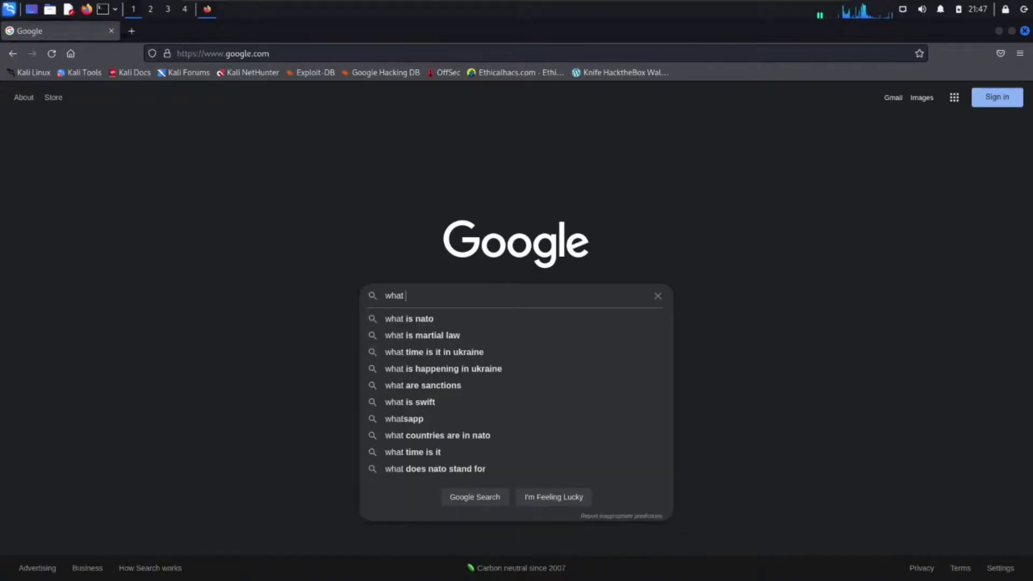
pyautogui.write('is the trop')
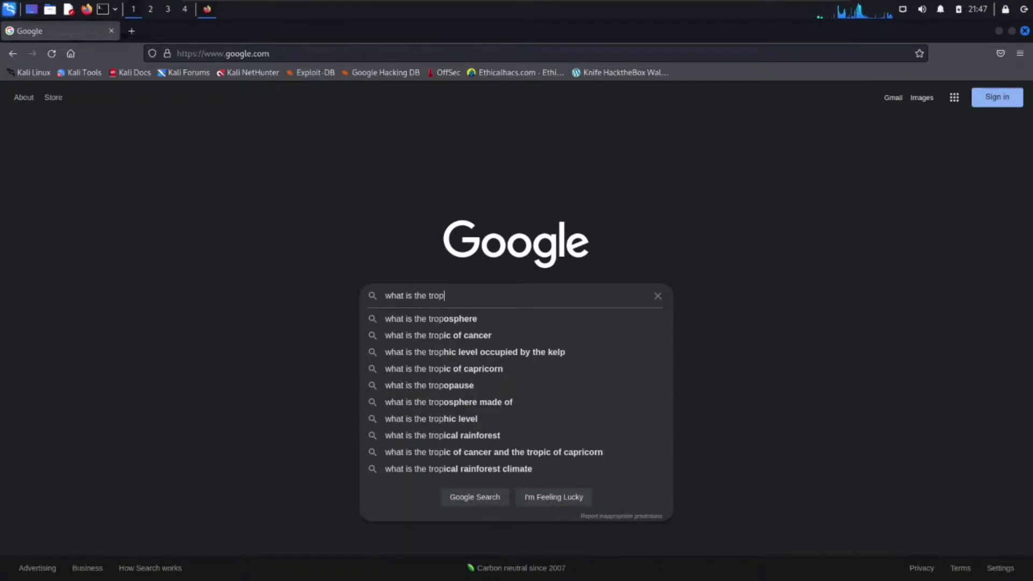
pyautogui.press('BackSpace')
pyautogui.press('BackSpace')
pyautogui.press('BackSpace')
pyautogui.write('or')
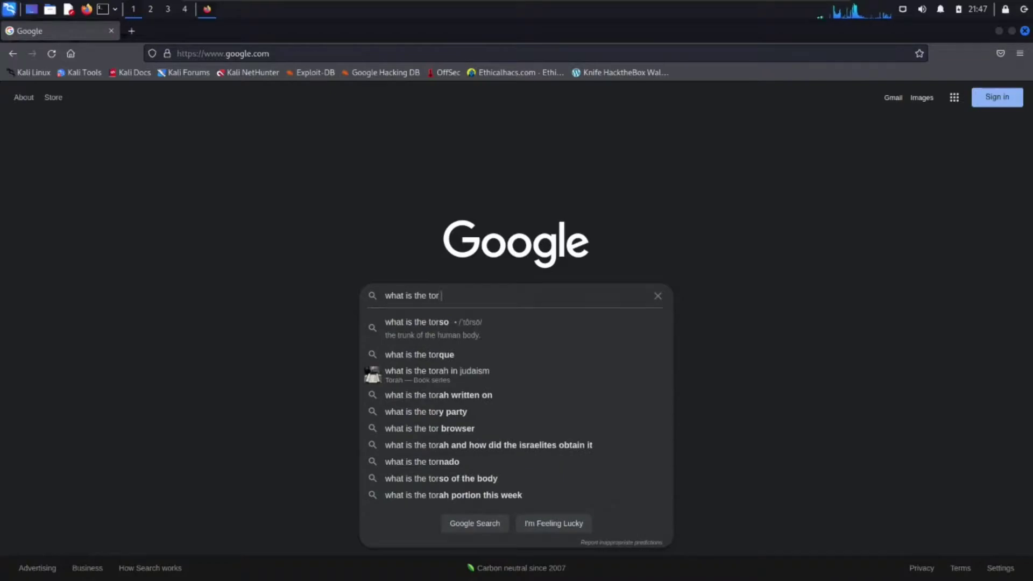
pyautogui.write(' br')
pyautogui.press('Down')
pyautogui.press('Return')
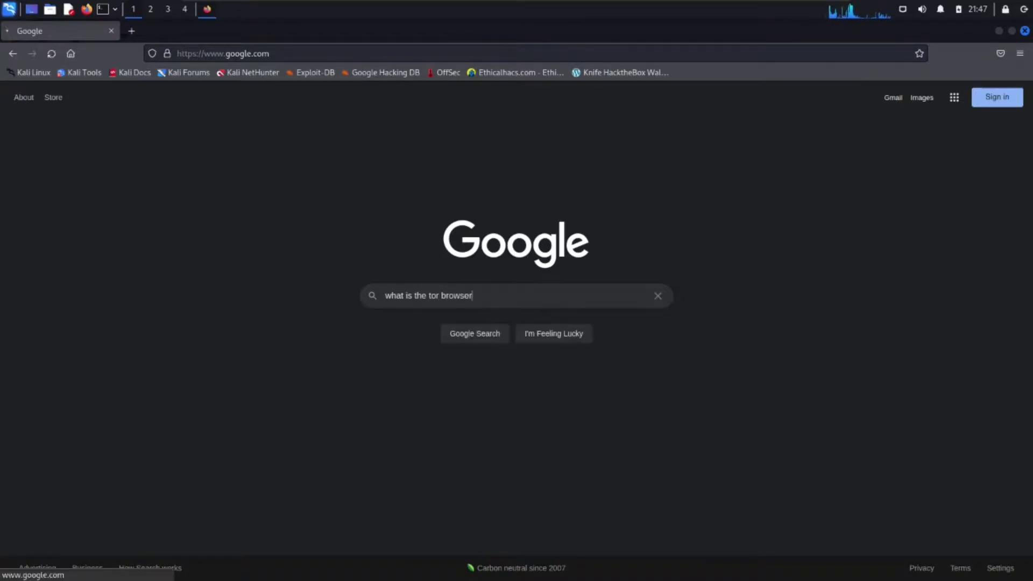
# Step: Zoom in twice on the results and scroll down to the Tor Project result
pyautogui.hotkey('ctrl', '+')
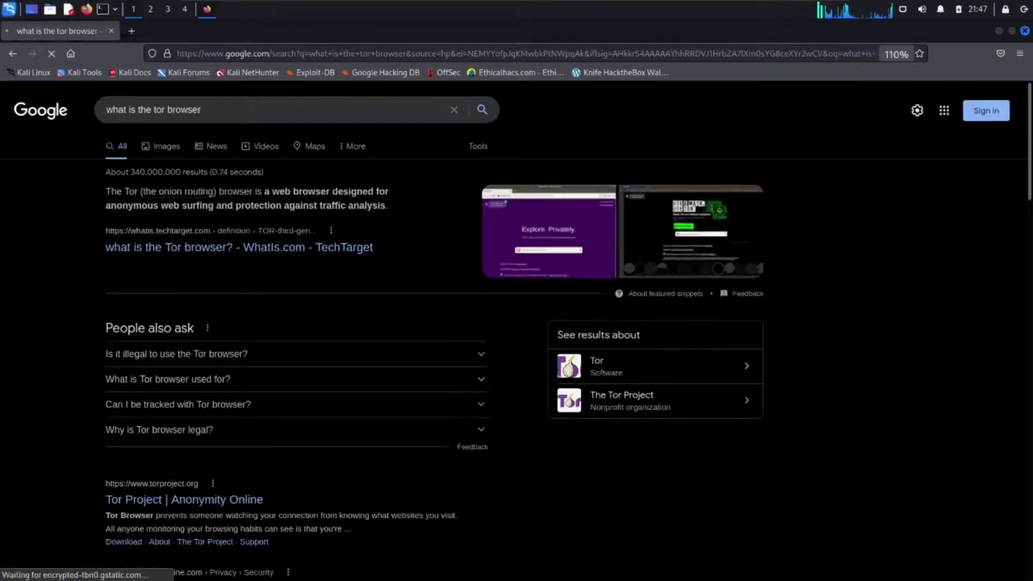
pyautogui.hotkey('ctrl', '+')
pyautogui.hotkey('ctrl', '+')
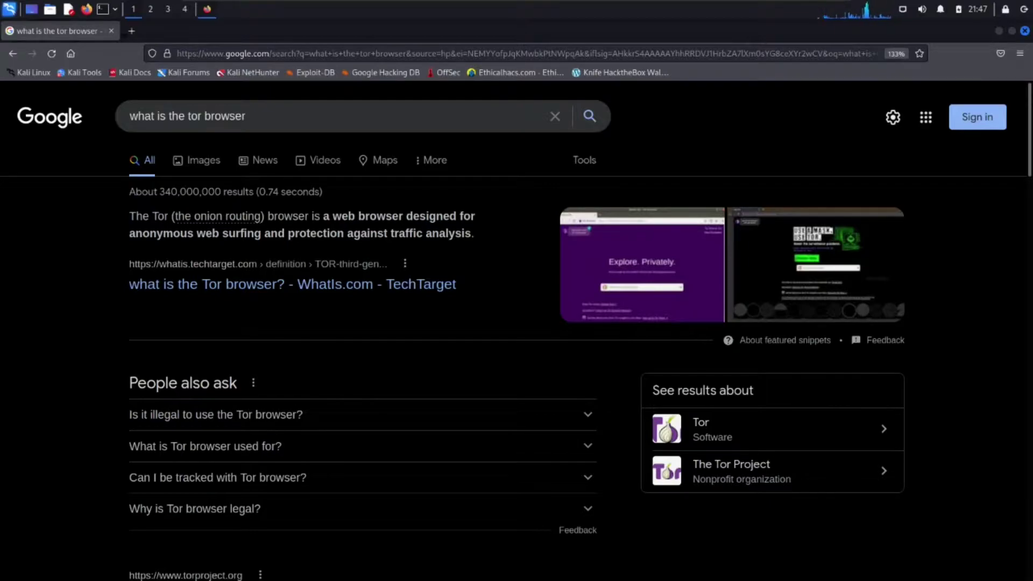
pyautogui.scroll(-5, 517, 331)
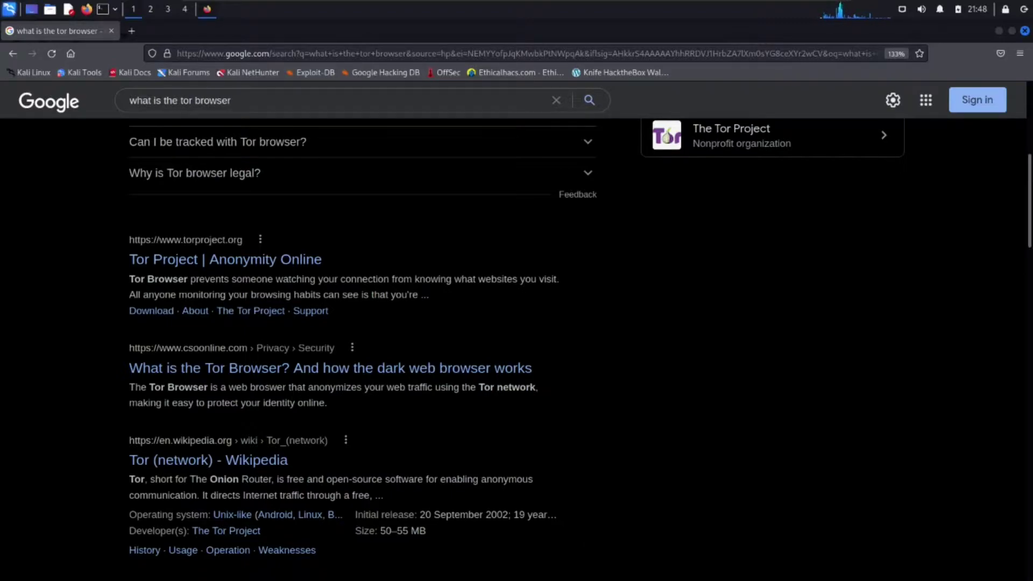
# Step: Open 'Tor Project | Anonymity Online', read the home page to its footer, then reveal the desktop
pyautogui.click(225, 260)
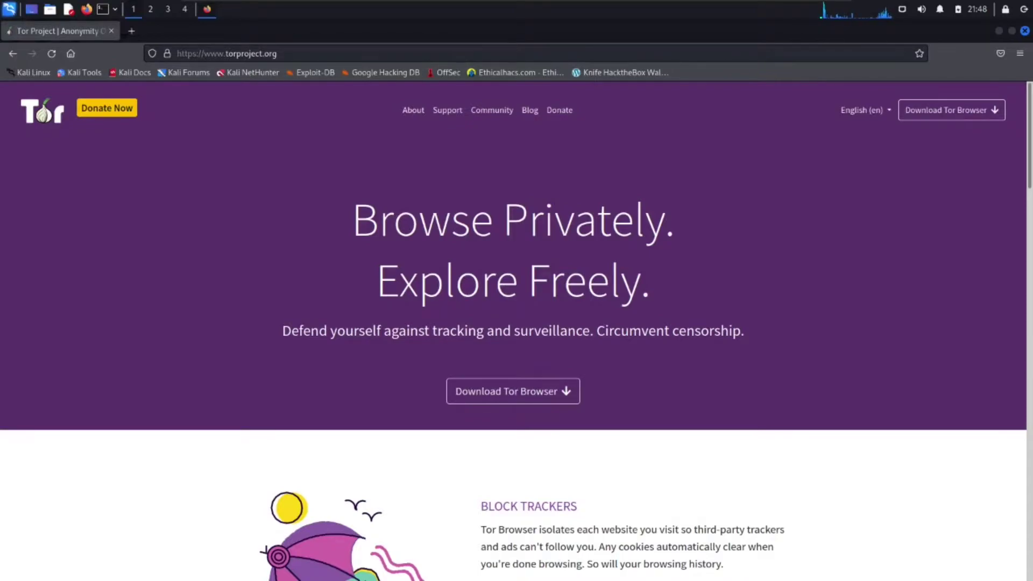
pyautogui.scroll(-5, 513, 323)
pyautogui.scroll(-7, 514, 323)
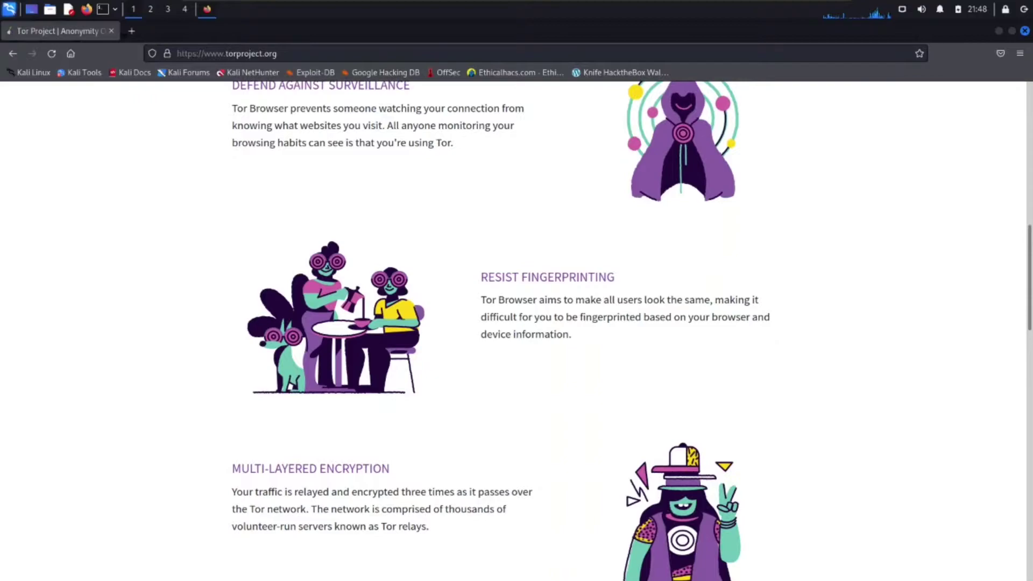
pyautogui.scroll(-7, 514, 324)
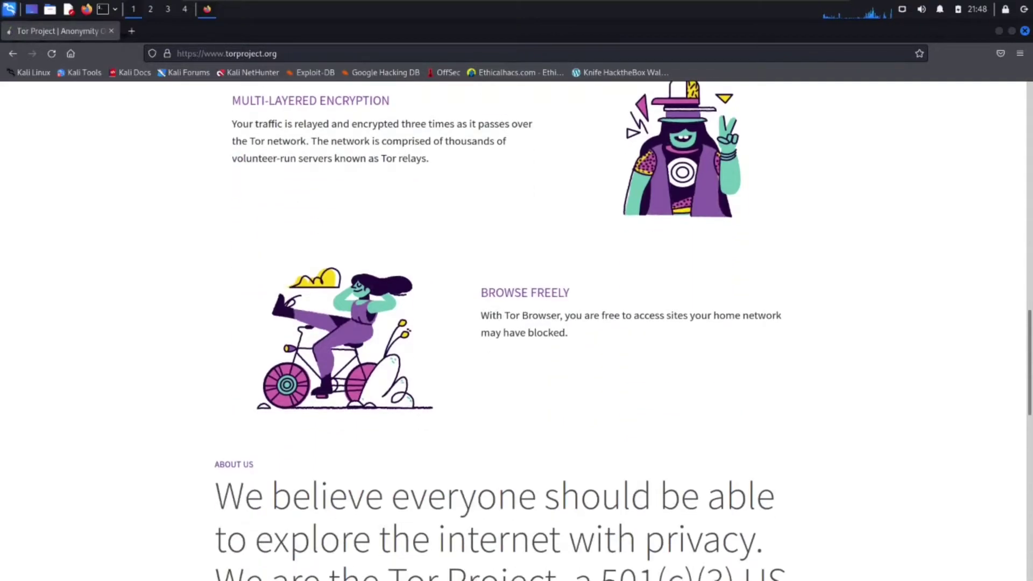
pyautogui.scroll(6, 514, 323)
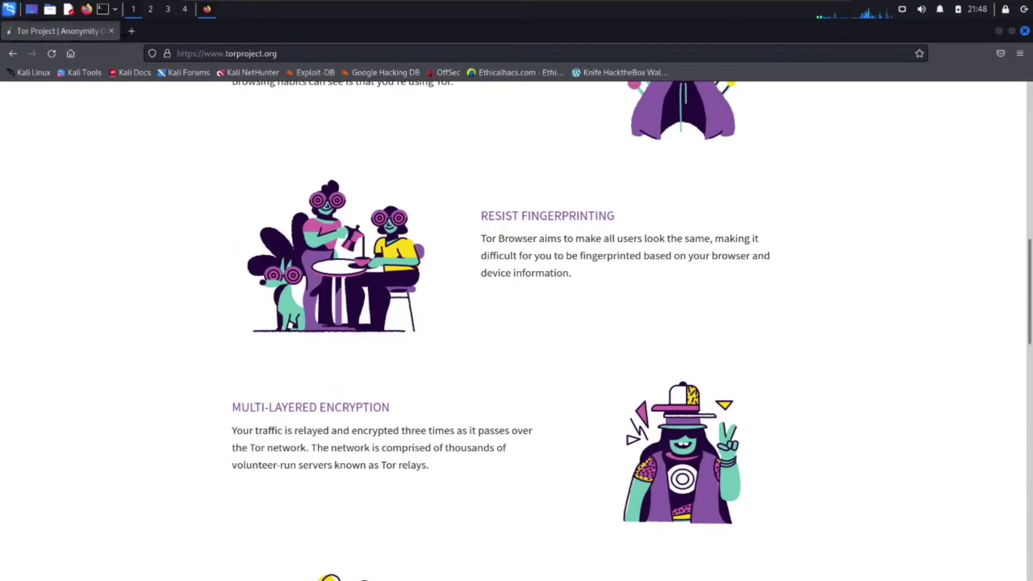
pyautogui.scroll(-12, 514, 323)
pyautogui.scroll(-8, 514, 323)
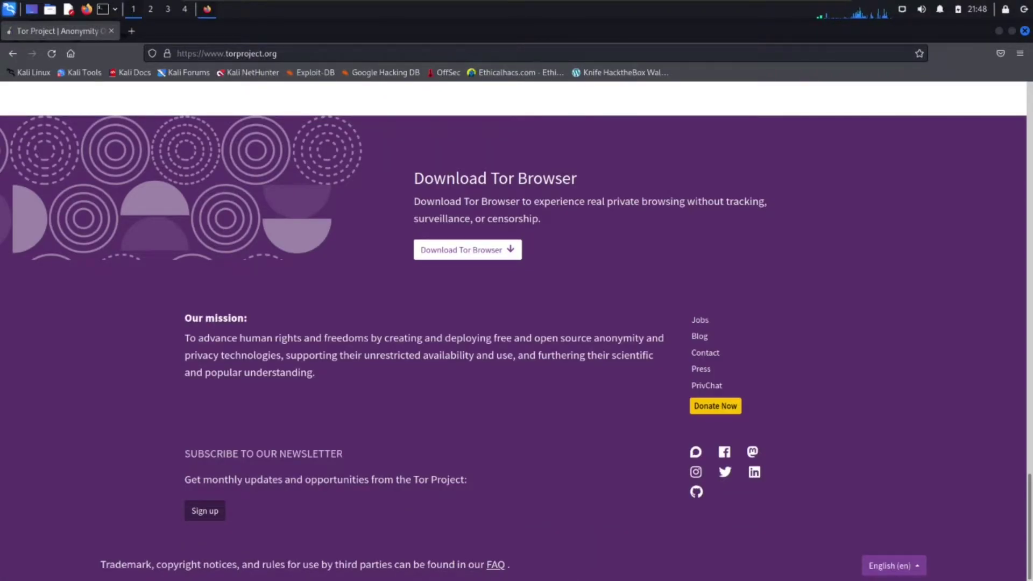
pyautogui.hotkey('ctrl', 'alt', 'd')
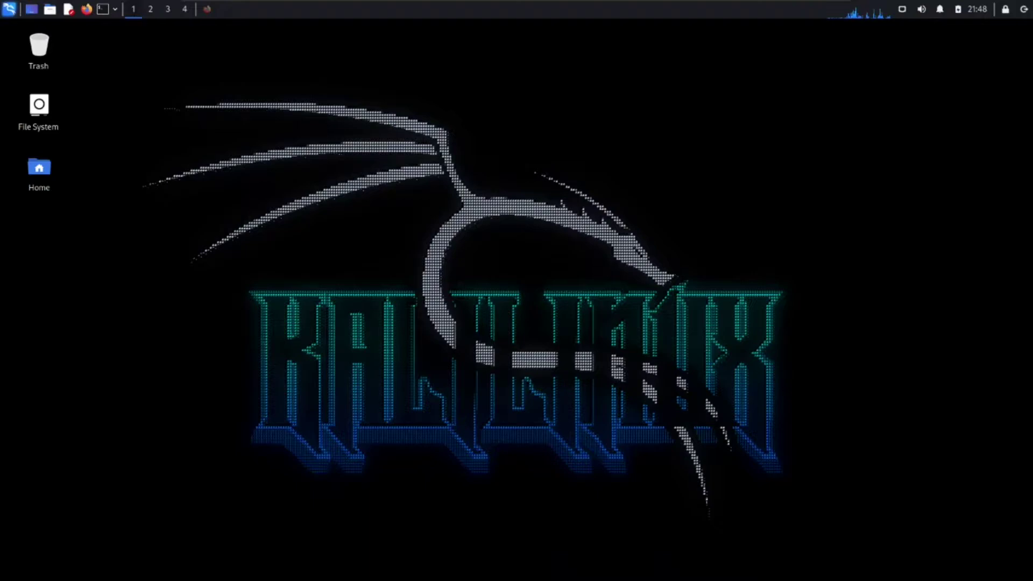
# Step: Open a new terminal and switch to a root shell with sudo su
pyautogui.click(103, 9)
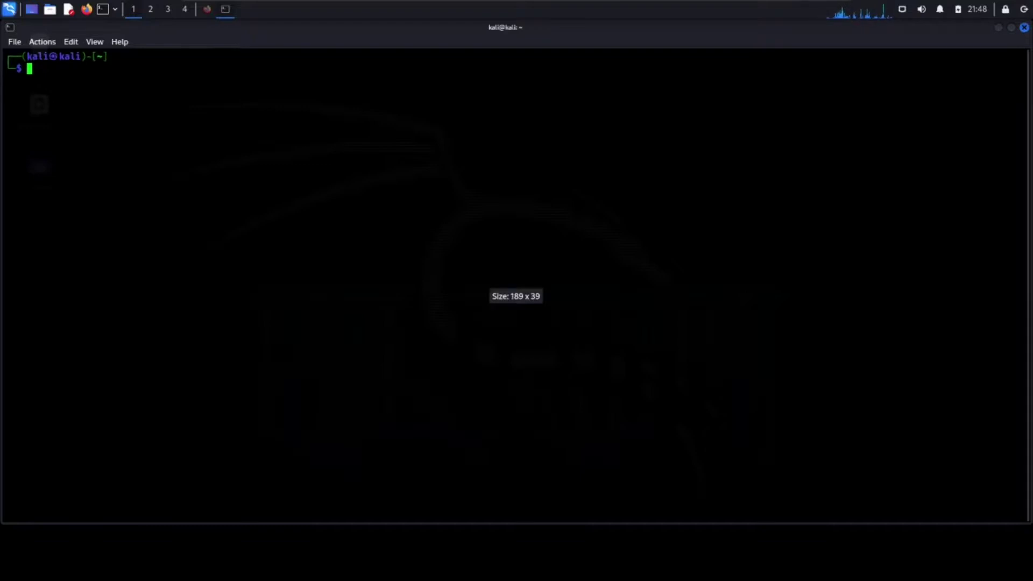
pyautogui.write('sudo')
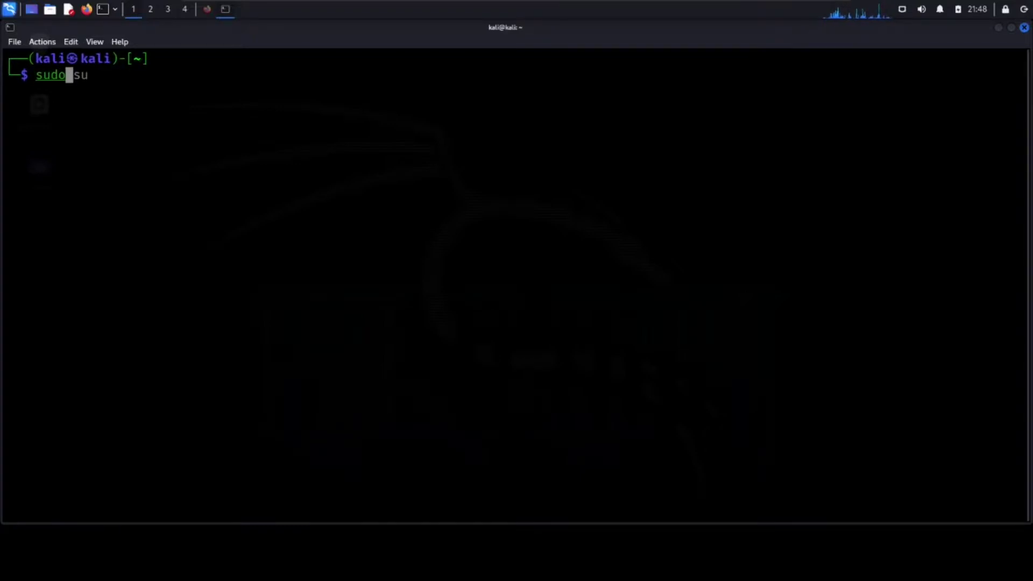
pyautogui.write(' su')
pyautogui.press('Return')
pyautogui.press('Return')
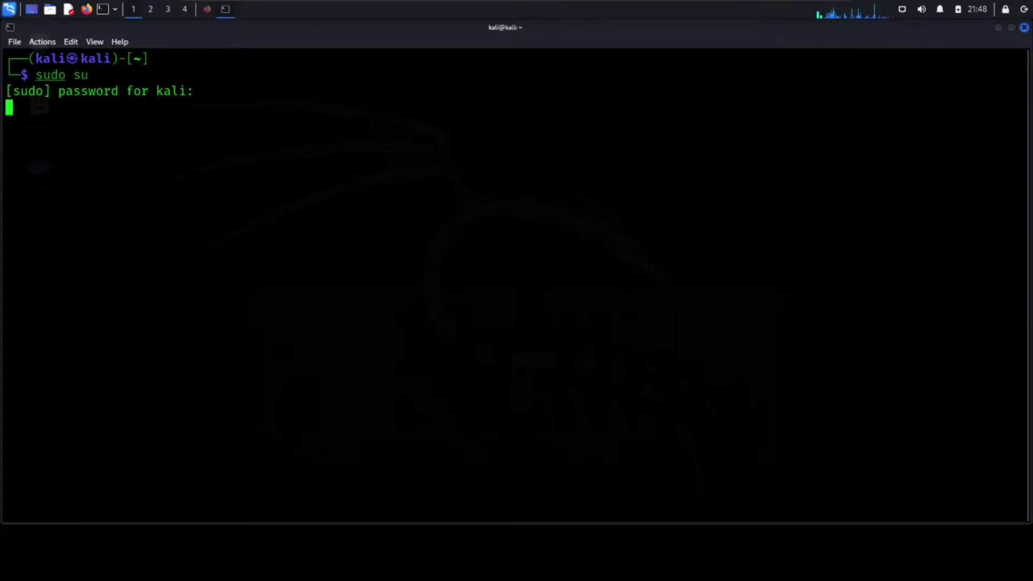
pyautogui.press('Return')
pyautogui.press('Return')
pyautogui.write('clear')
pyautogui.press('Return')
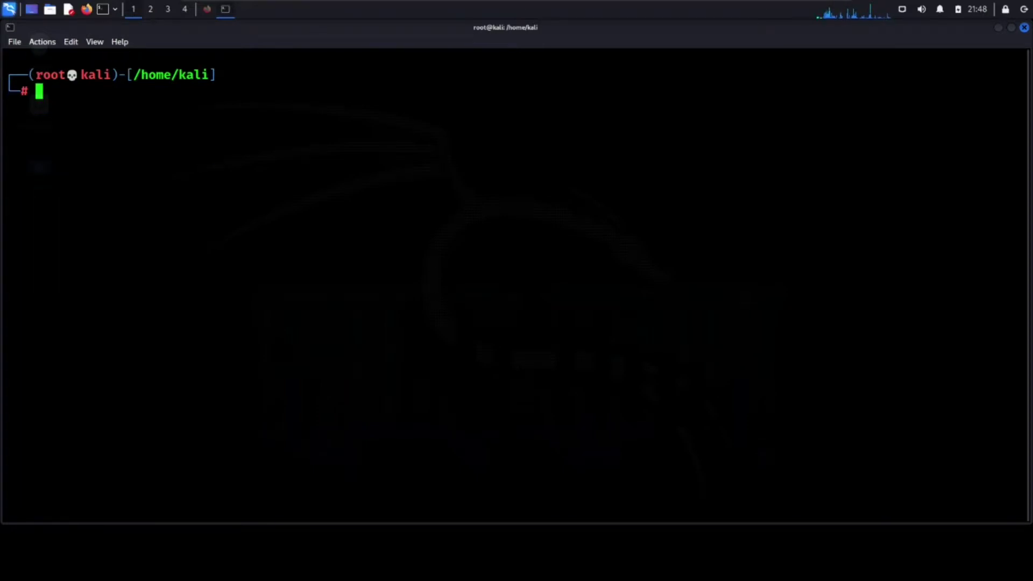
# Step: Edit a recalled command into 'sudo apt install torbrowser-launcher -y' and run it
pyautogui.press('Up')
pyautogui.press('Home')
pyautogui.press('Right')
pyautogui.press('Right')
pyautogui.press('Right')
pyautogui.press('Right')
pyautogui.press('Right')
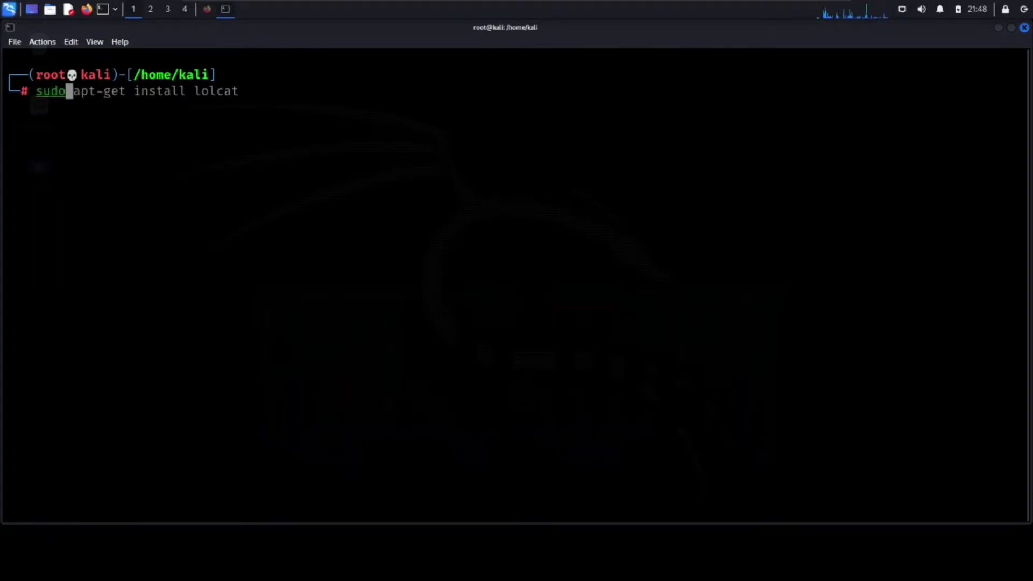
pyautogui.press('Right')
pyautogui.press('Right')
pyautogui.press('Right')
pyautogui.hotkey('ctrl', 'k')
pyautogui.write('install ')
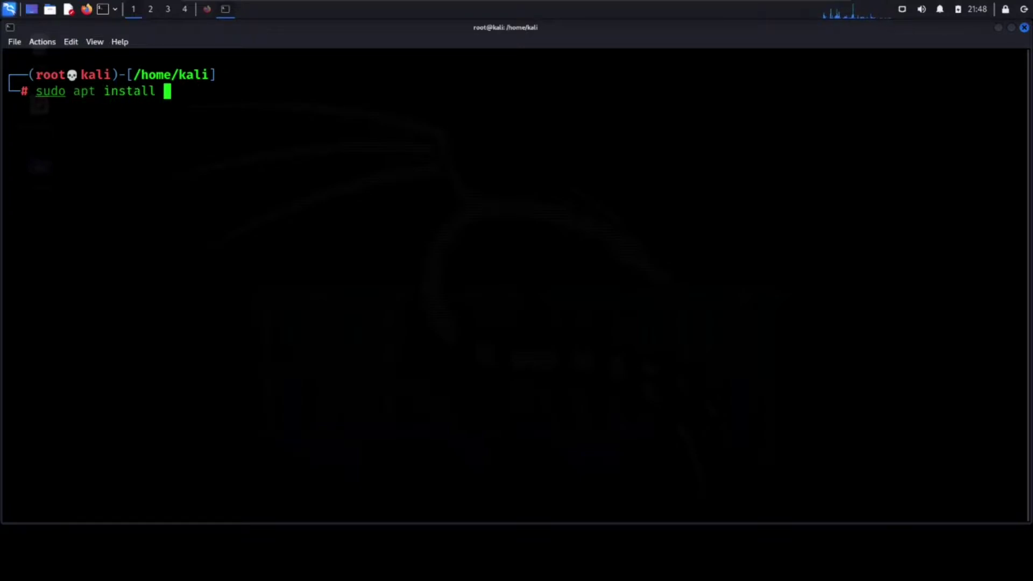
pyautogui.write('torb')
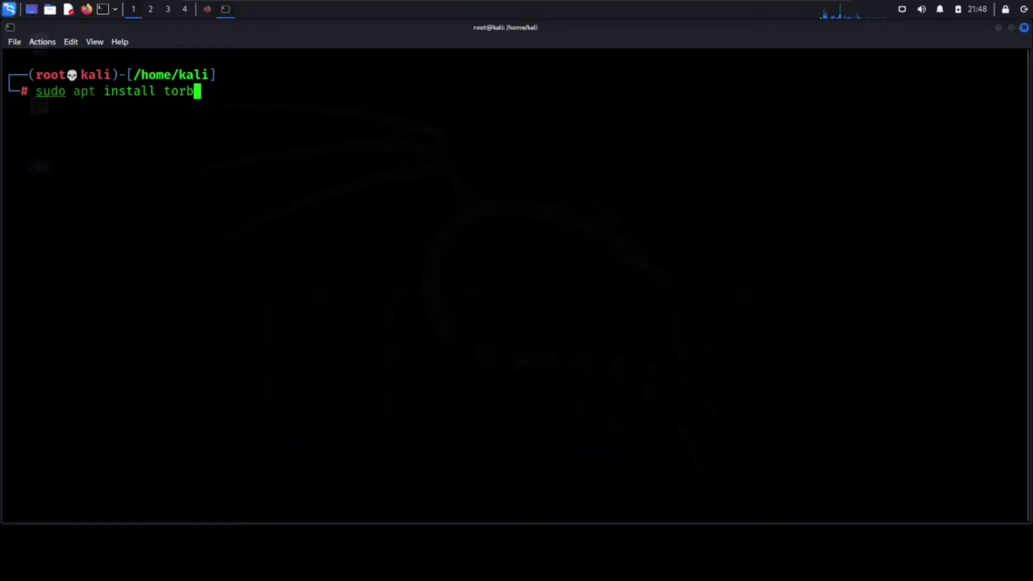
pyautogui.write('ro')
pyautogui.press('Tab')
pyautogui.press('Tab')
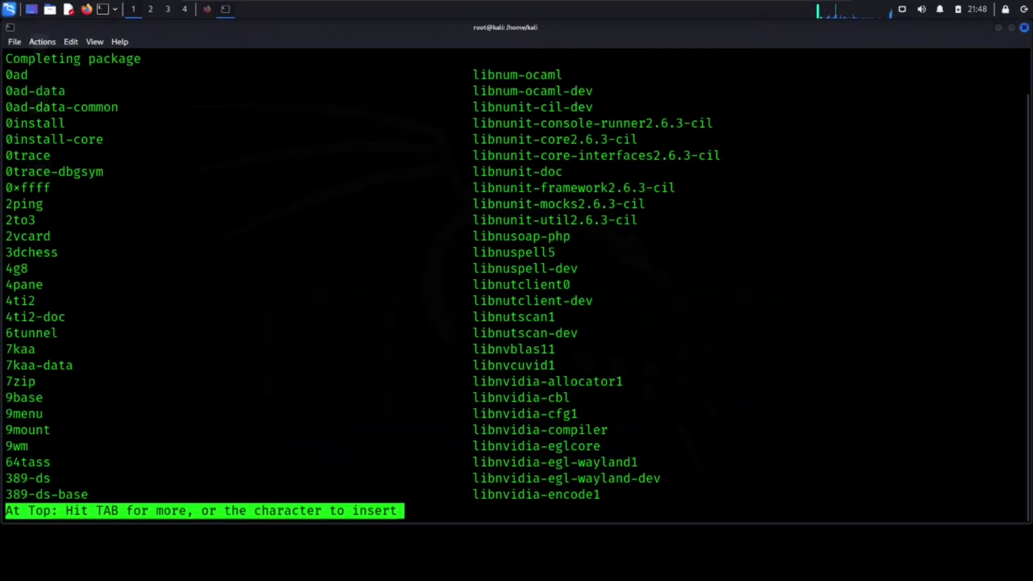
pyautogui.write('q')
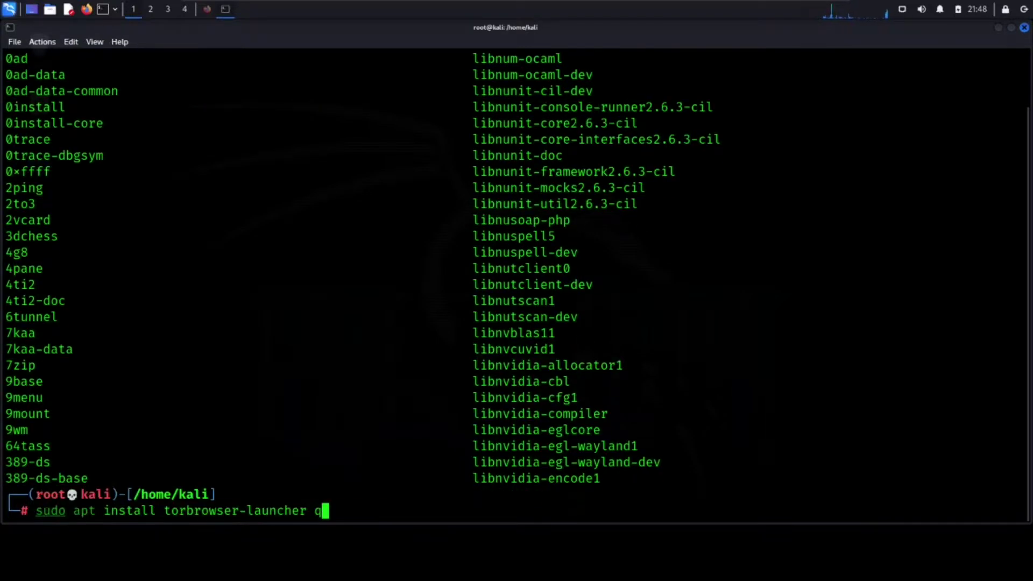
pyautogui.press('BackSpace')
pyautogui.write('-y')
pyautogui.press('Return')
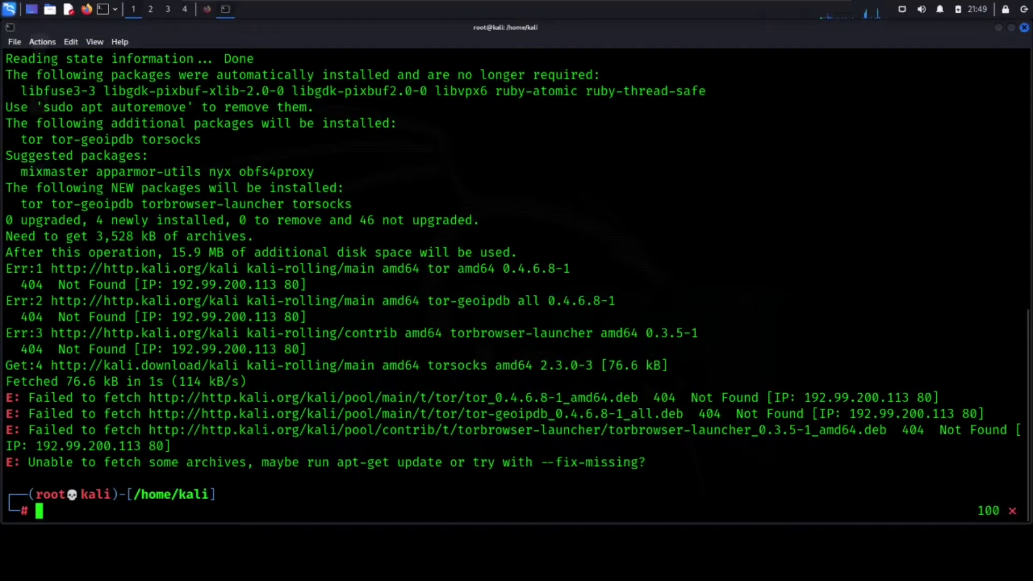
# Step: Run apt-get update to refresh the package lists
pyautogui.write('apt')
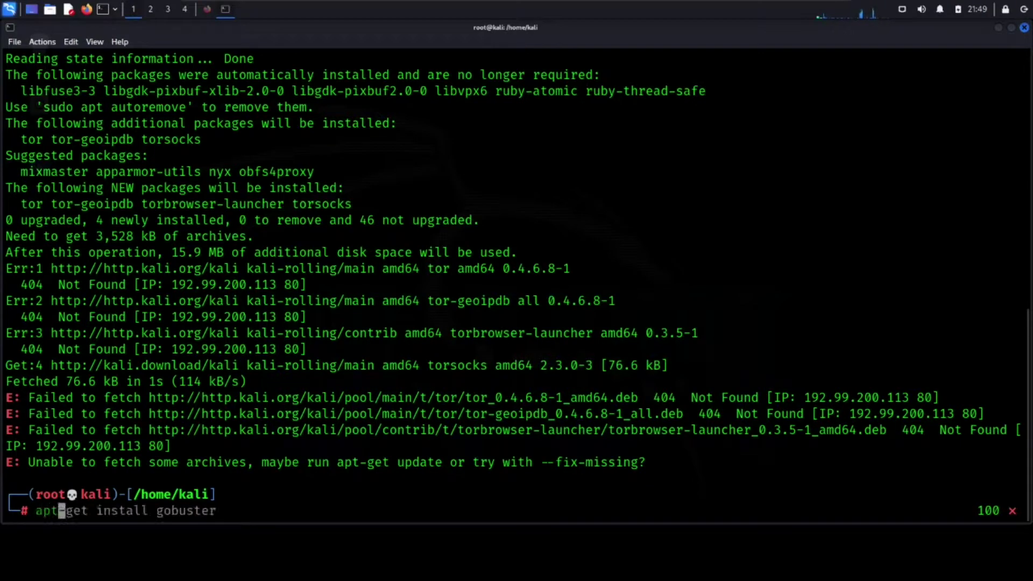
pyautogui.write('-get update')
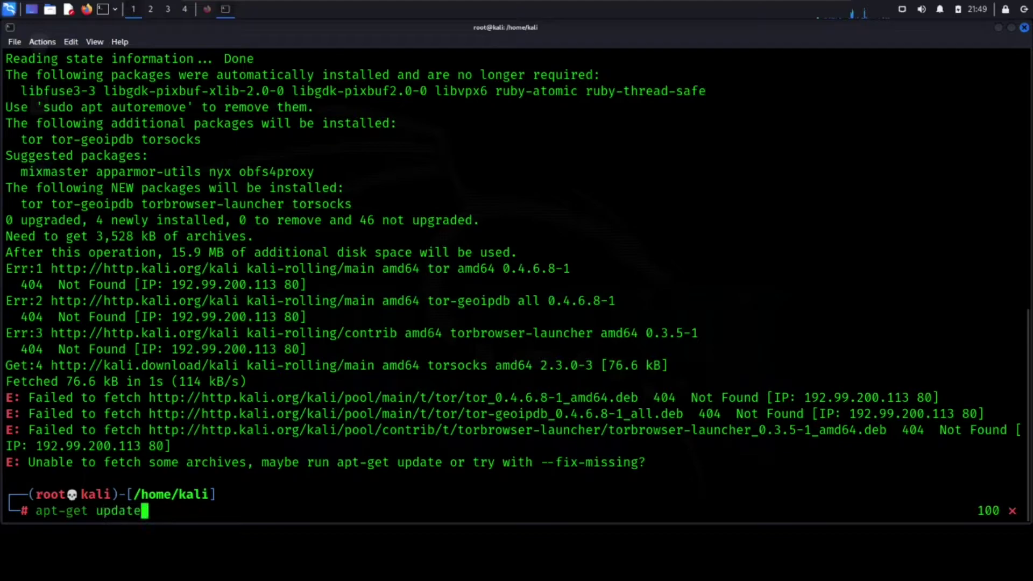
pyautogui.press('Return')
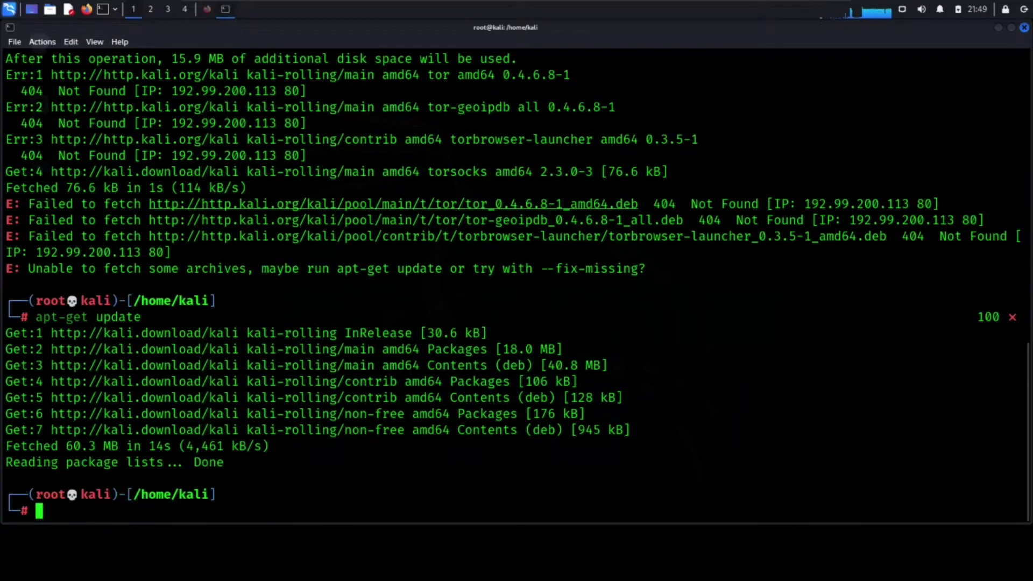
# Step: Clear the screen, rerun the torbrowser-launcher install, and allow automatic service restarts
pyautogui.write('c;ear')
pyautogui.press('Return')
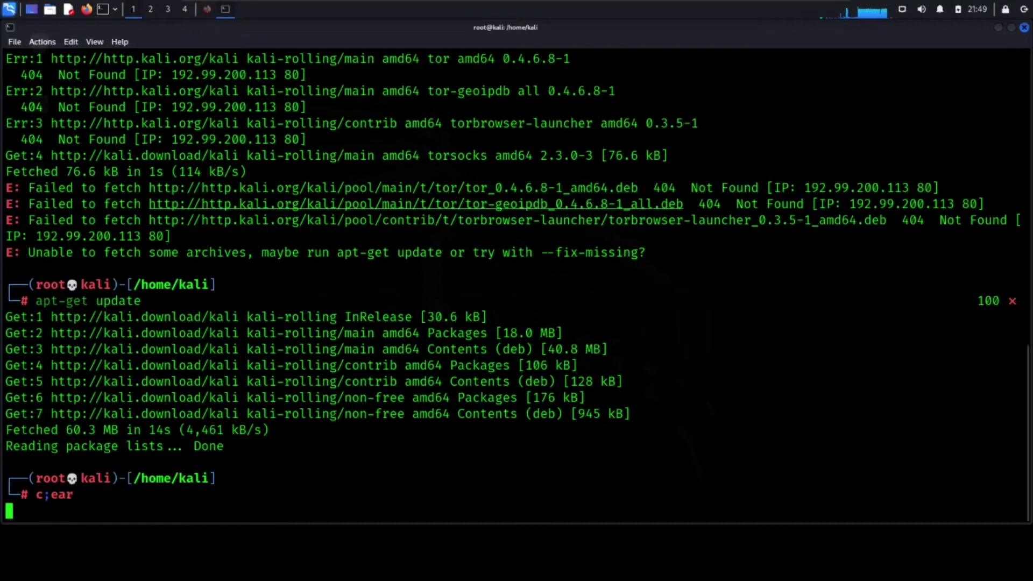
pyautogui.write('clear')
pyautogui.press('Return')
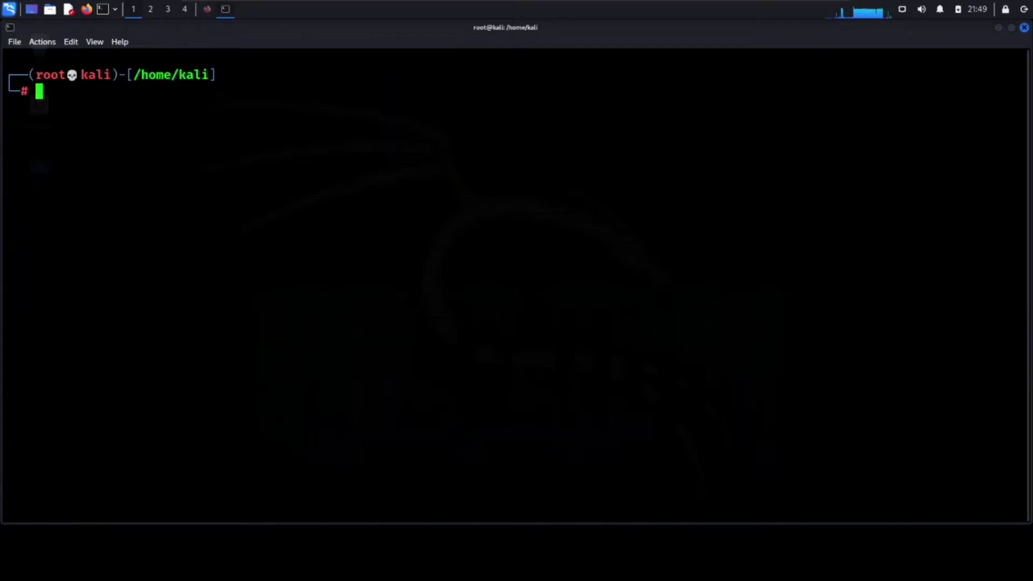
pyautogui.press('Up')
pyautogui.press('Up')
pyautogui.press('Up')
pyautogui.press('Up')
pyautogui.press('Return')
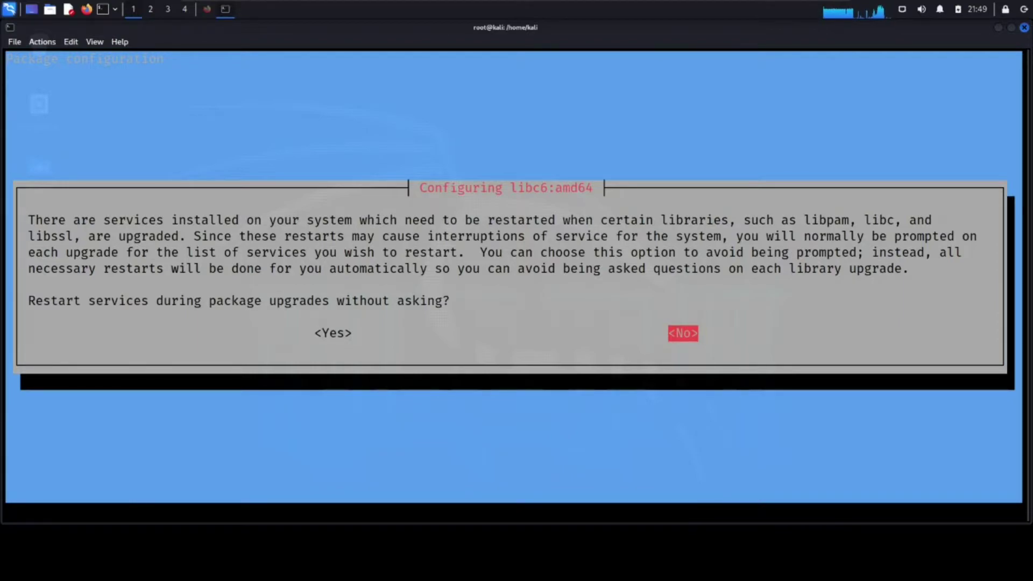
pyautogui.press('Left')
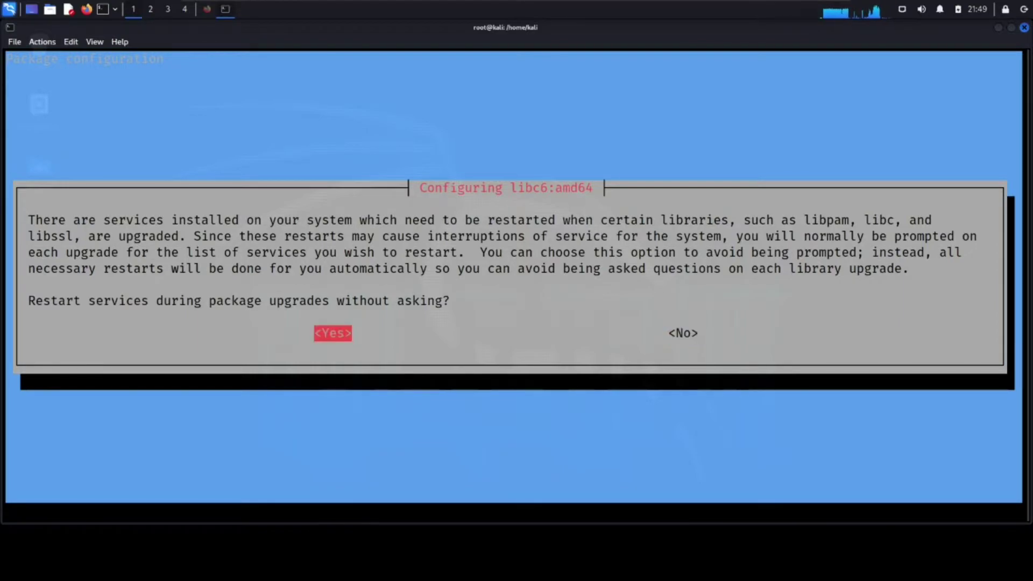
pyautogui.press('Return')
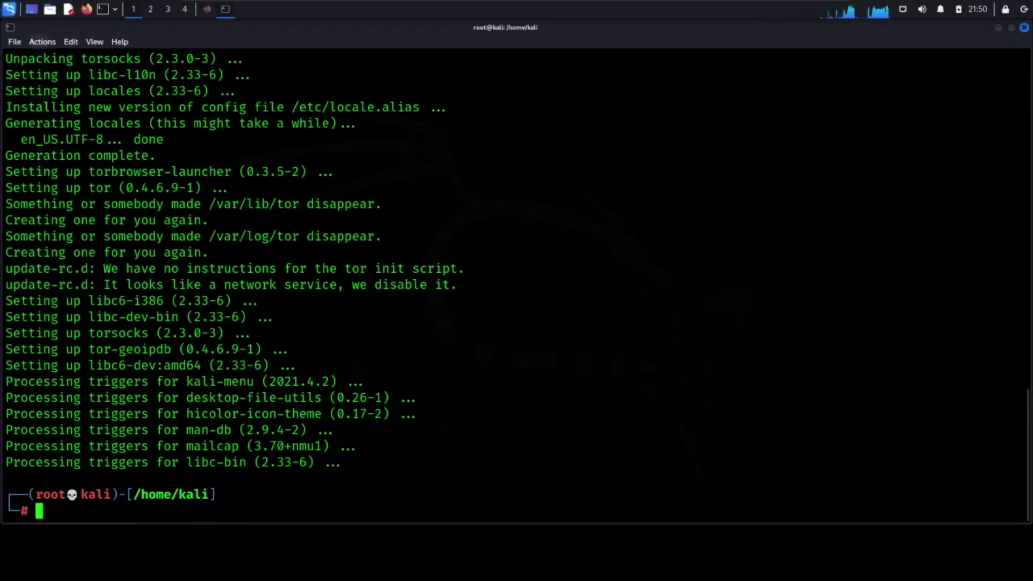
# Step: Clear the screen and run torbrowser-launcher as root to start the Tor Browser 11.0.6 download
pyautogui.write('clear')
pyautogui.press('Return')
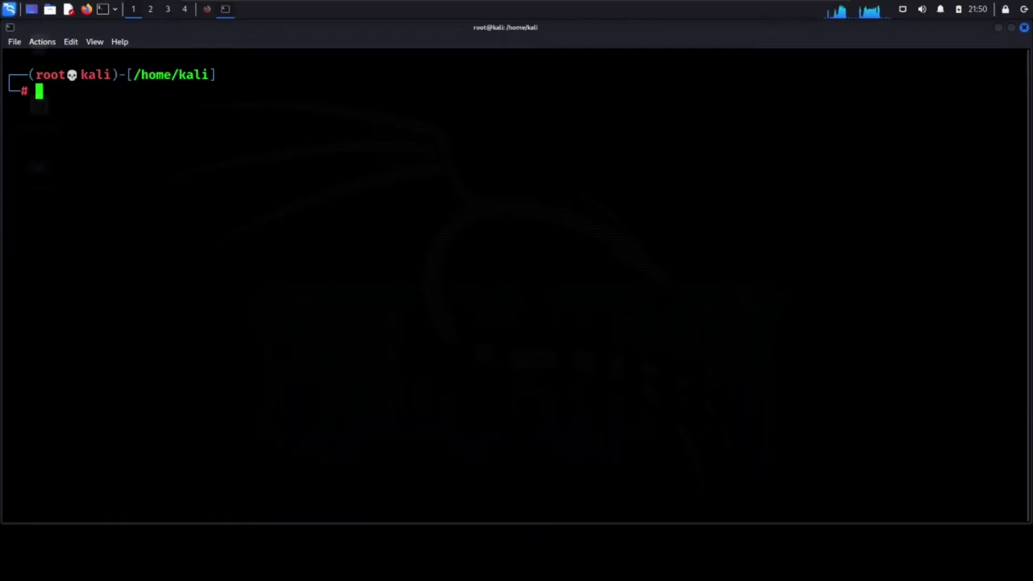
pyautogui.write('torbro')
pyautogui.press('Tab')
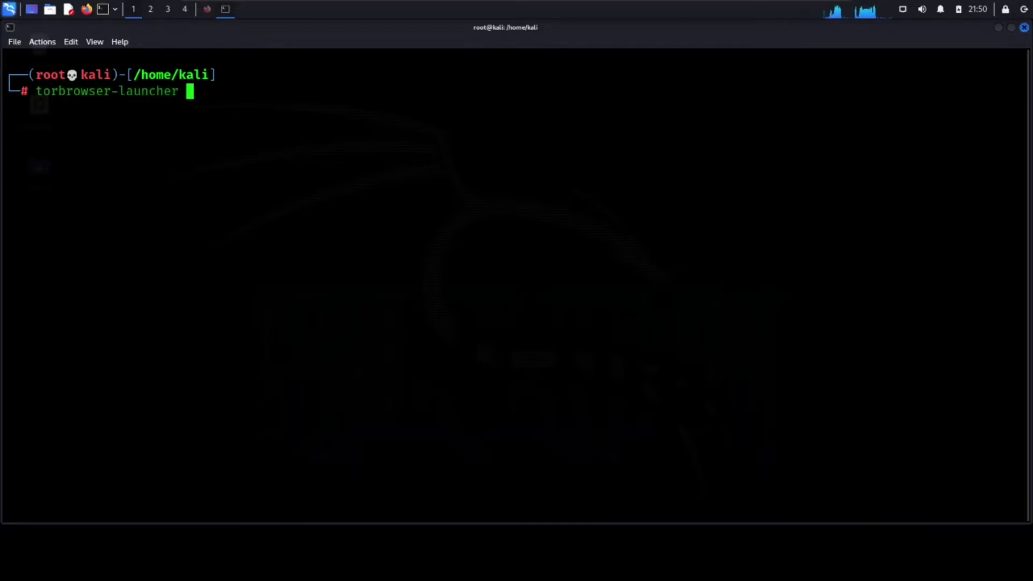
pyautogui.press('Return')
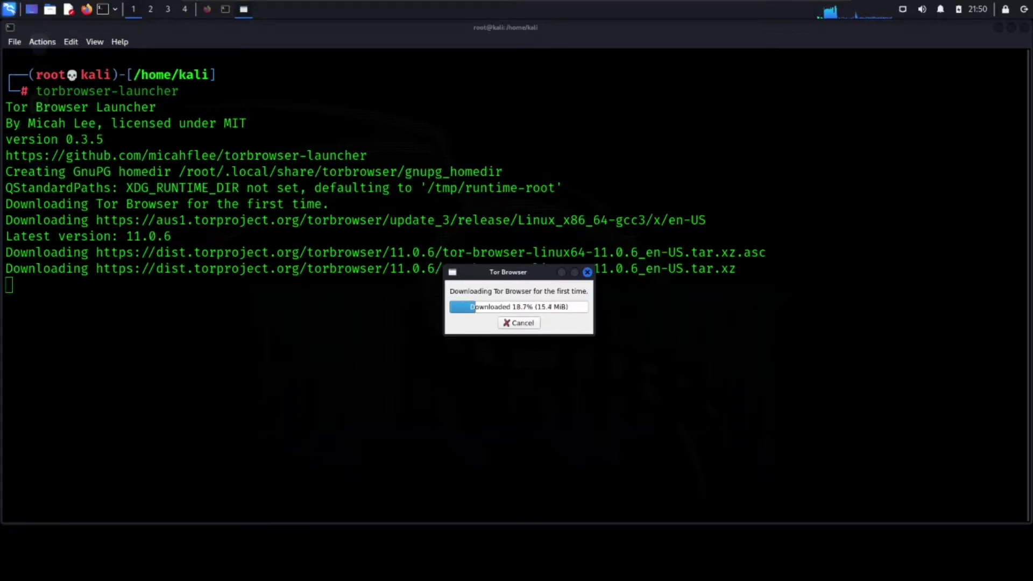
pyautogui.press('super')
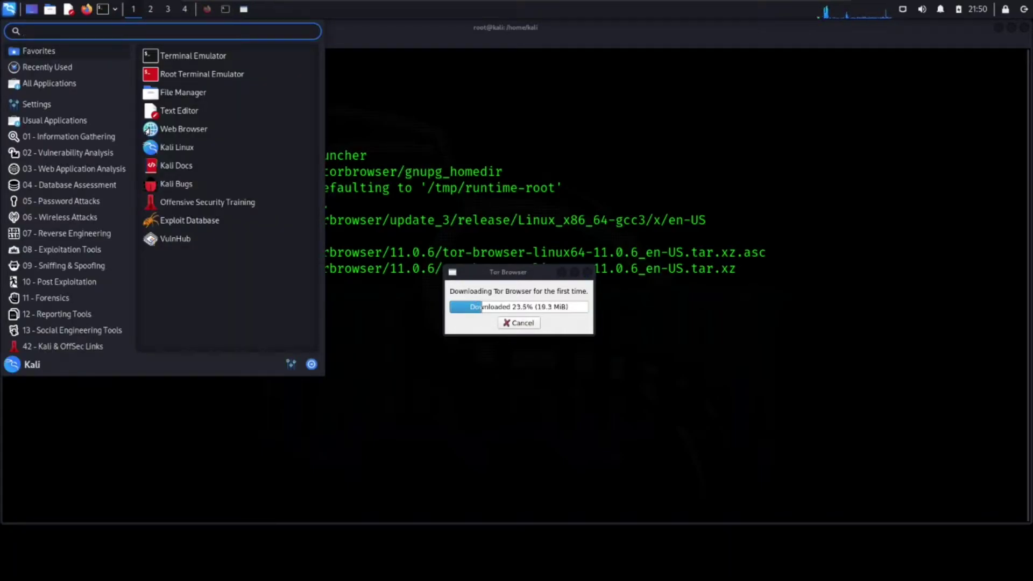
# Step: Search the application menu for 'tor' to list Tor Browser and Tor Browser Launcher Settings
pyautogui.write('tor')
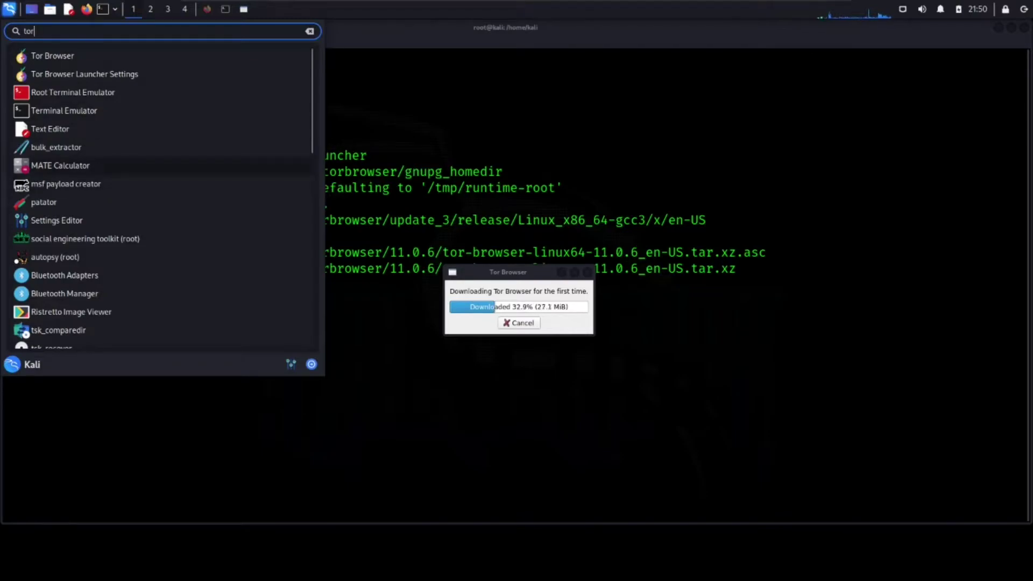
# Step: Close the application menu and let Tor Browser 11.0.6 finish downloading, verifying and extracting
pyautogui.press('Escape')
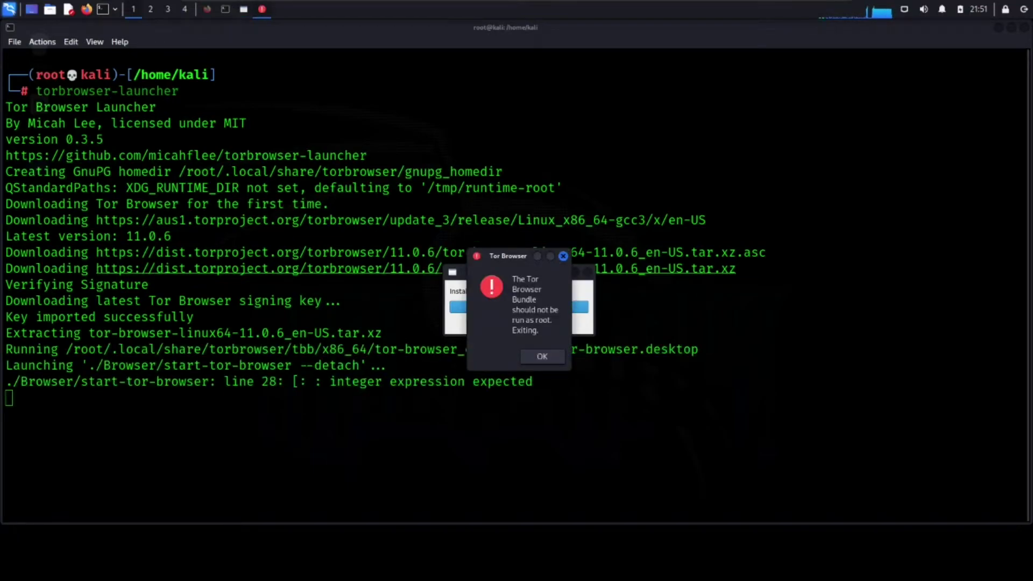
# Step: Dismiss the run-as-root error, retry torbrowser-launcher with sudo, and dismiss the same error
pyautogui.press('Return')
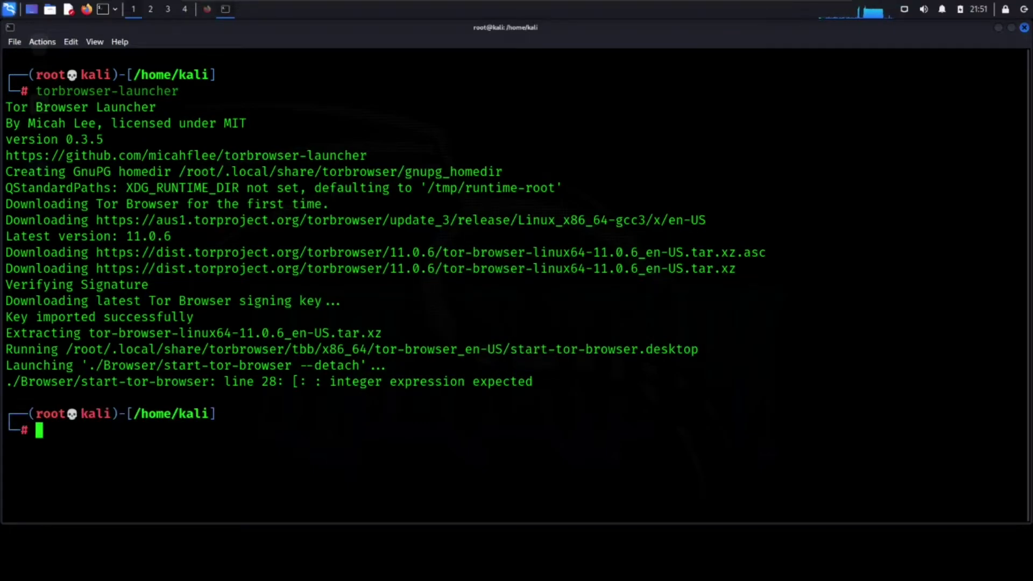
pyautogui.press('Up')
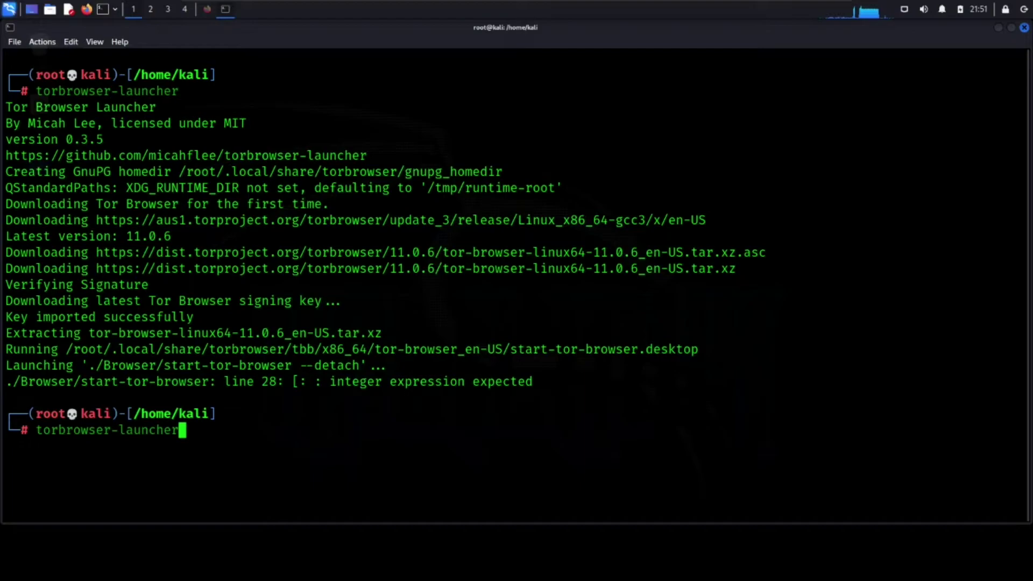
pyautogui.press('Left')
pyautogui.press('Left')
pyautogui.press('Left')
pyautogui.press('Left')
pyautogui.press('Left')
pyautogui.press('Left')
pyautogui.press('Left')
pyautogui.press('Left')
pyautogui.press('Left')
pyautogui.press('Left')
pyautogui.press('Left')
pyautogui.press('Left')
pyautogui.press('Left')
pyautogui.press('Left')
pyautogui.press('Left')
pyautogui.press('Left')
pyautogui.press('Left')
pyautogui.press('Left')
pyautogui.press('Left')
pyautogui.write('sudo')
pyautogui.press('Return')
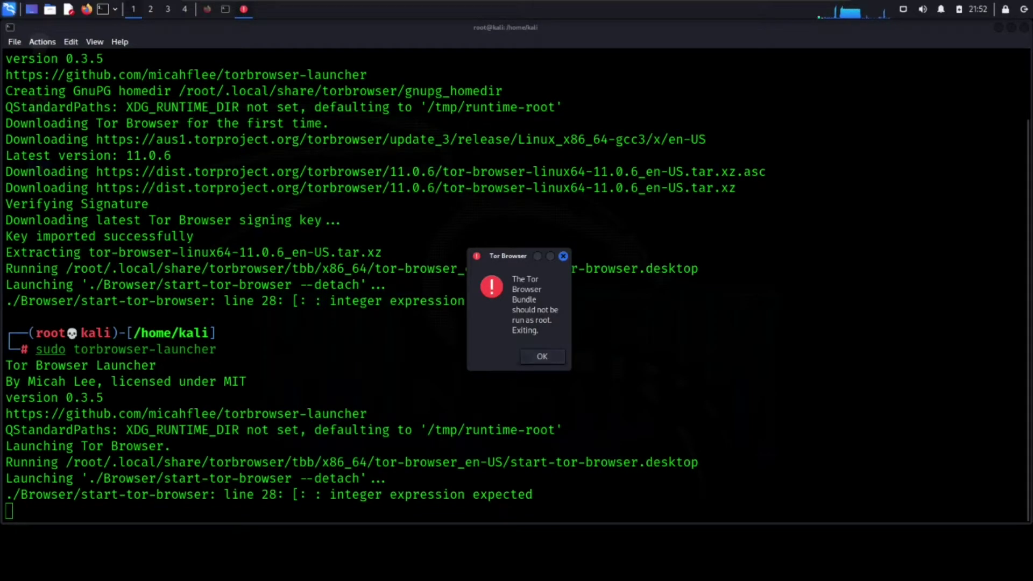
pyautogui.press('Return')
# Step: Exit the root shell and clear the terminal
pyautogui.write('exit')
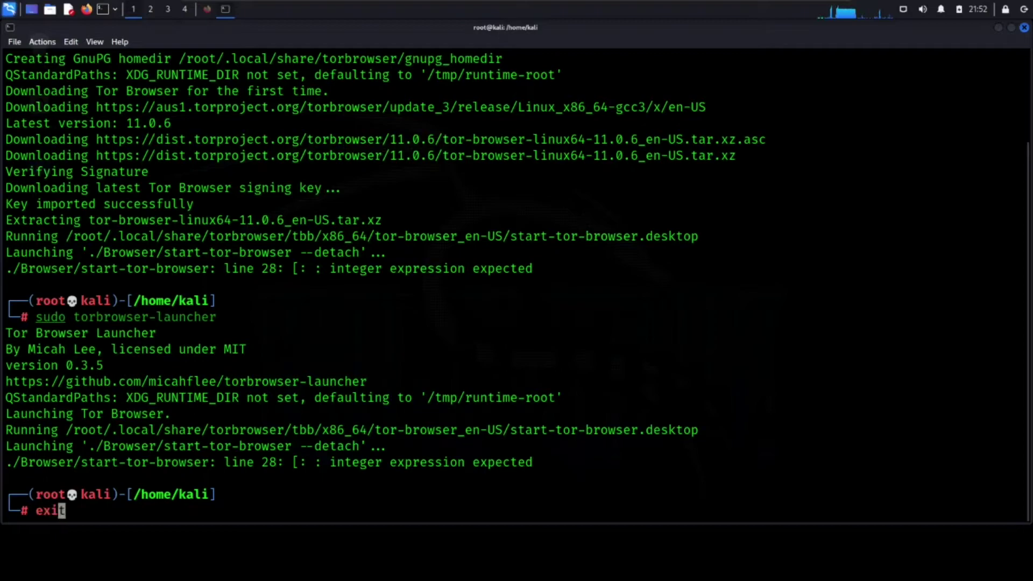
pyautogui.press('Return')
pyautogui.write('clear')
pyautogui.press('Return')
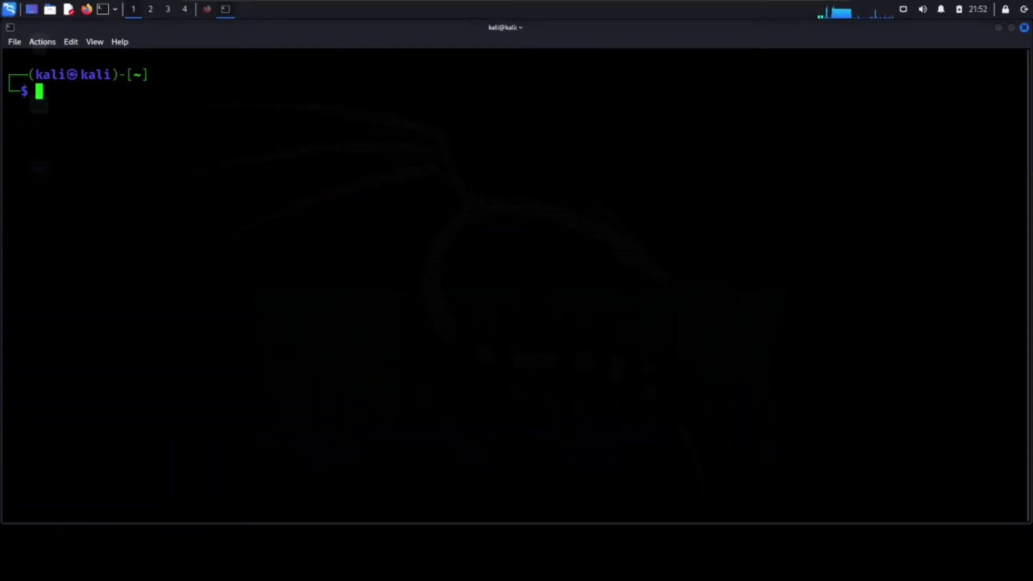
# Step: Run torbrowser-launcher as the regular kali user to restart the Tor Browser download
pyautogui.write('tor')
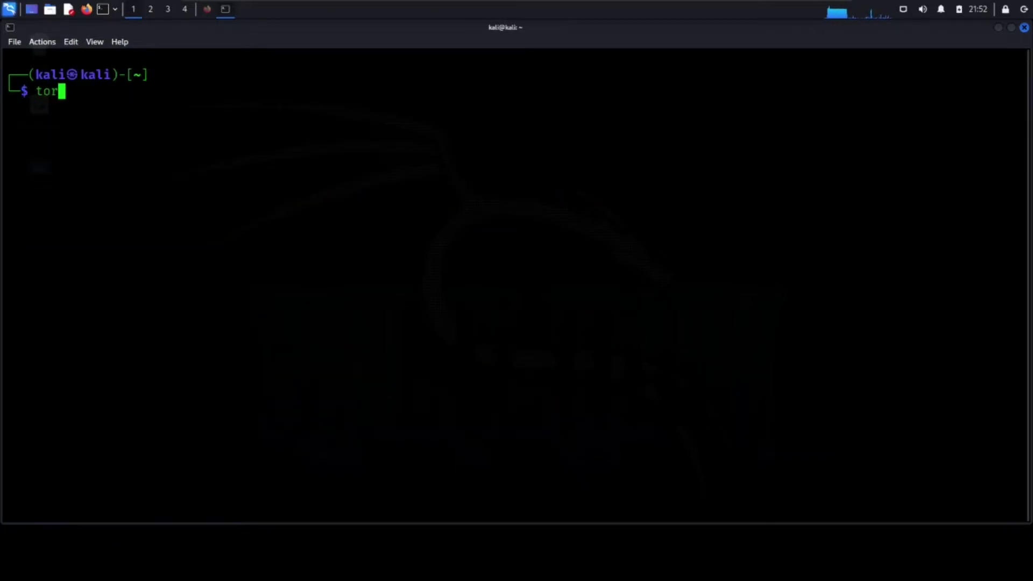
pyautogui.press('Tab')
pyautogui.write('br')
pyautogui.press('Tab')
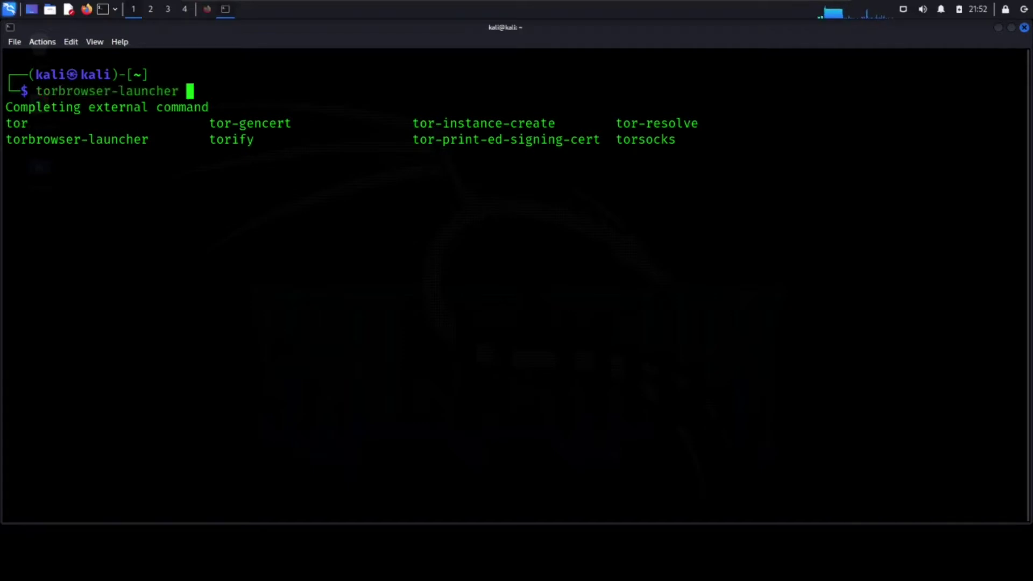
pyautogui.press('Return')
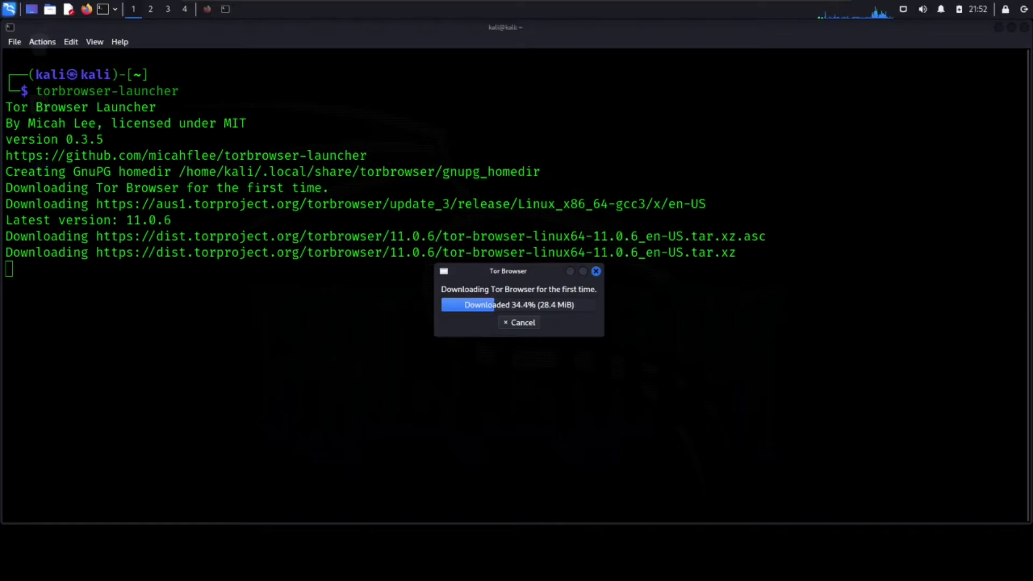
# Step: Bring the Tor Project page in Firefox to the front and scroll through it
pyautogui.click(207, 9)
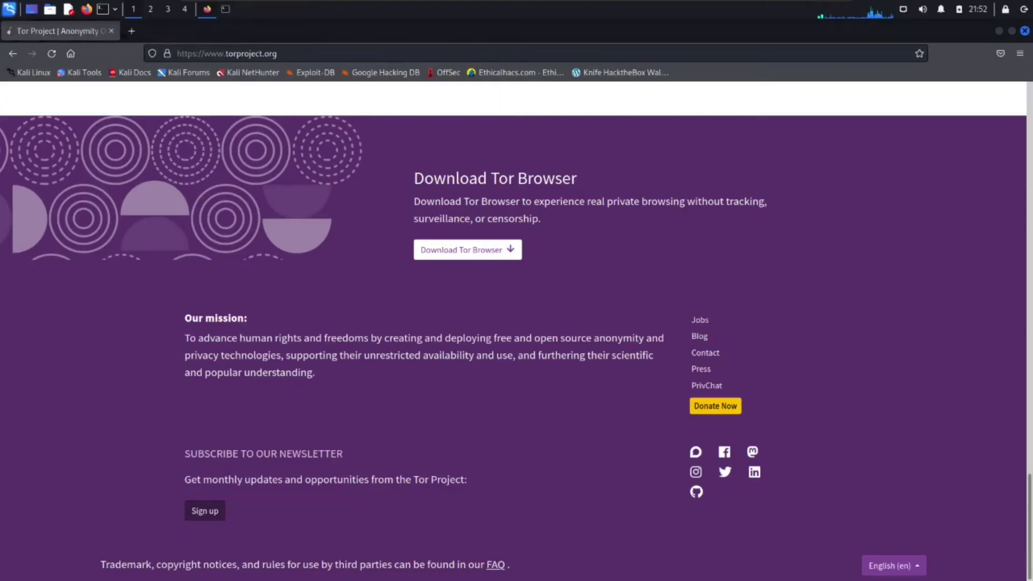
pyautogui.scroll(3, 516, 329)
pyautogui.scroll(-4, 517, 329)
pyautogui.scroll(10, 517, 328)
pyautogui.scroll(8, 517, 328)
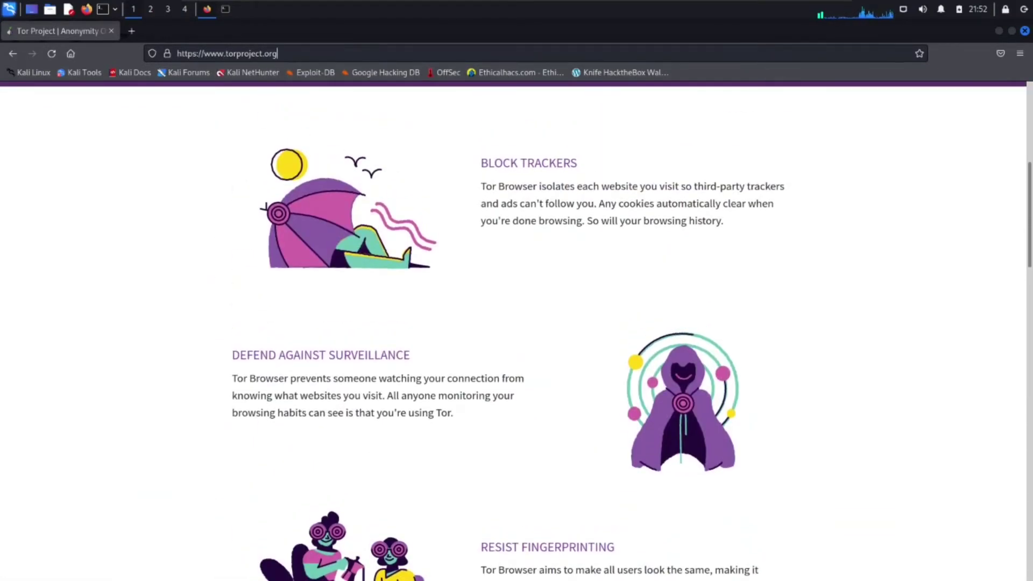
# Step: Load Google from the address bar and search for 'tor browser links'
pyautogui.click(226, 53)
pyautogui.write('google.com')
pyautogui.press('Return')
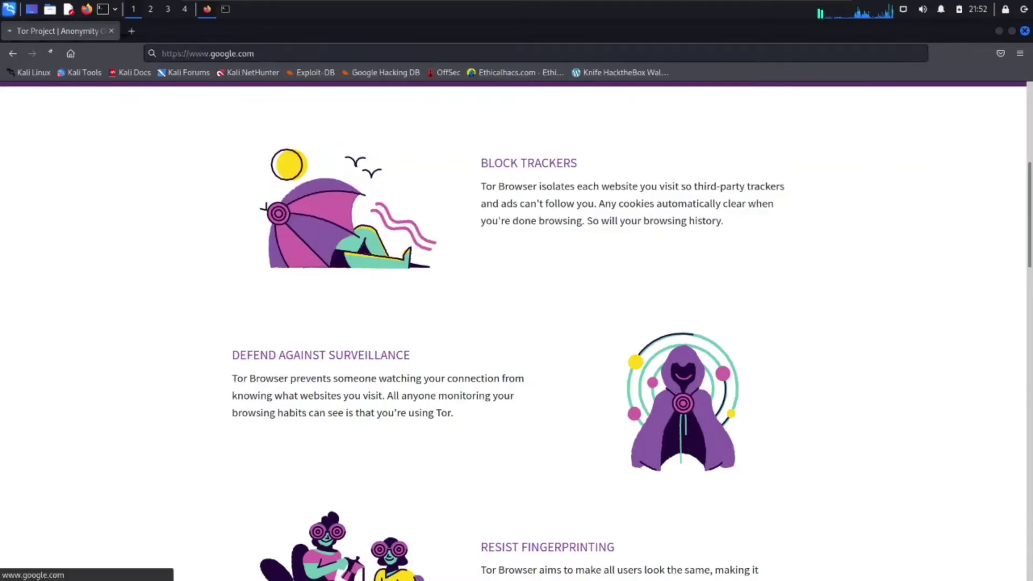
pyautogui.write('tor')
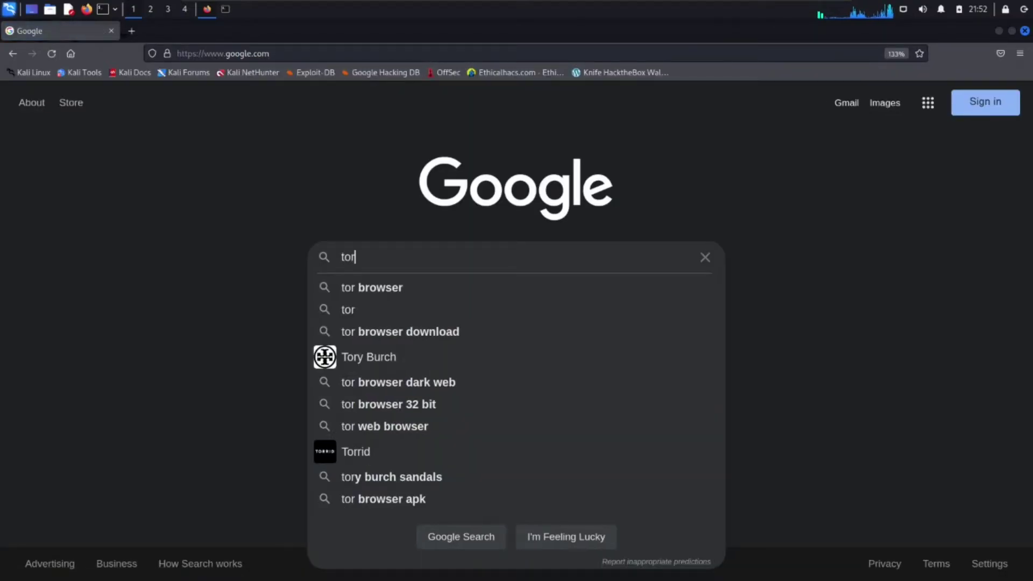
pyautogui.write(' browser links')
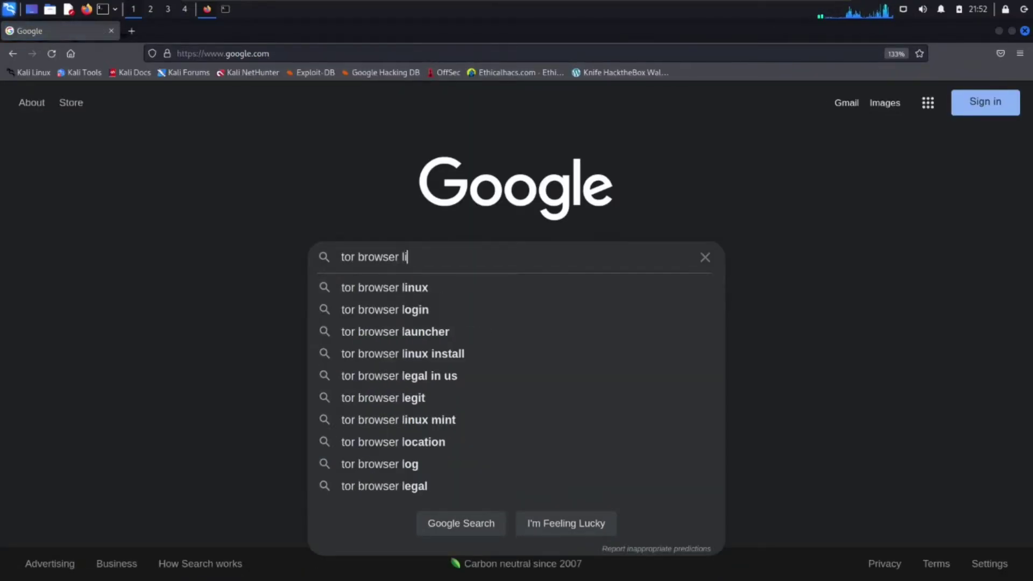
pyautogui.press('Return')
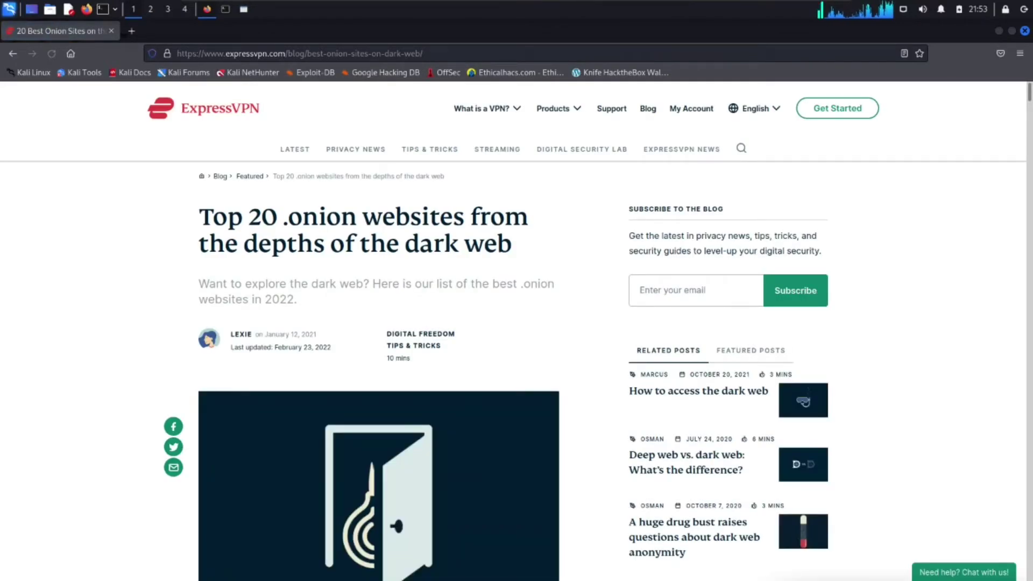
# Step: Zoom in on the ExpressVPN onion sites article and scroll down through it
pyautogui.scroll(-5, 514, 323)
pyautogui.scroll(-4, 513, 365)
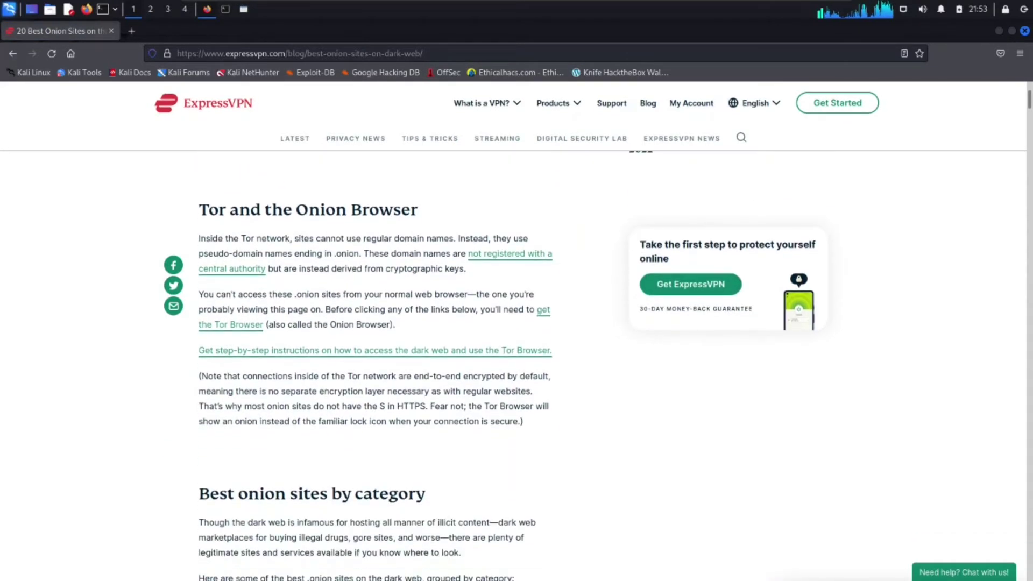
pyautogui.hotkey('ctrl', '+')
pyautogui.hotkey('ctrl', '+')
pyautogui.hotkey('ctrl', '+')
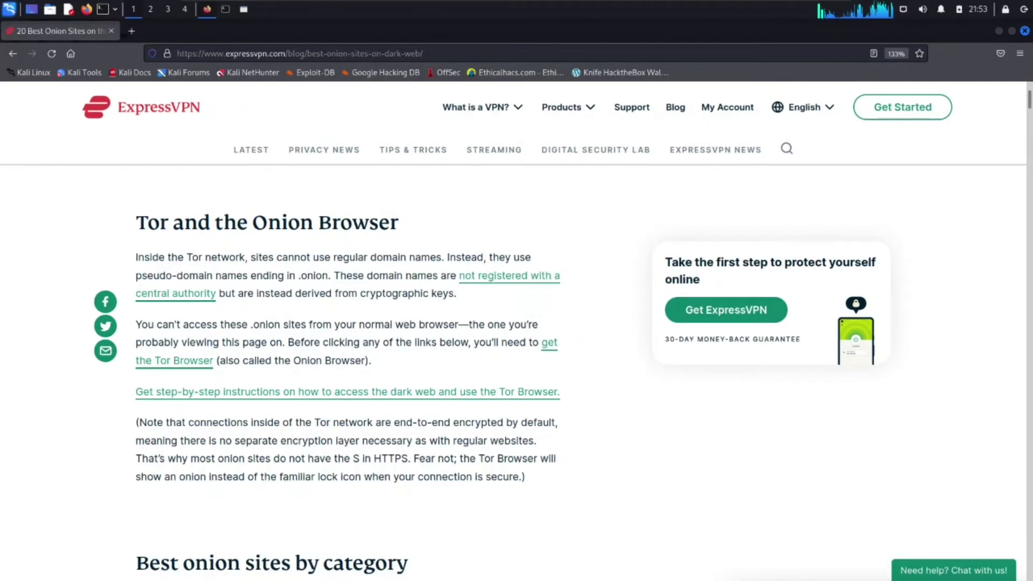
pyautogui.scroll(-4, 329, 377)
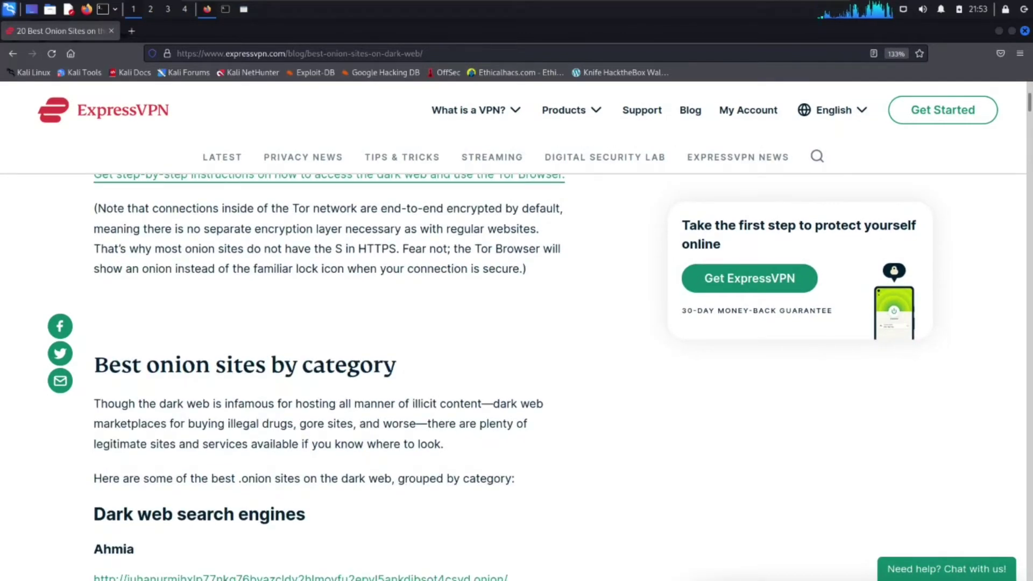
pyautogui.scroll(-4, 329, 377)
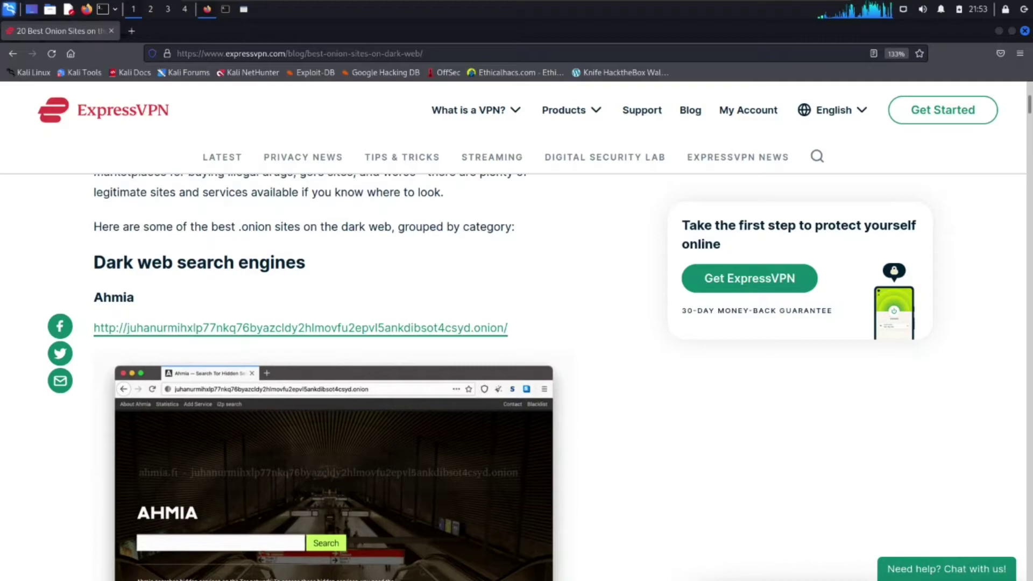
pyautogui.scroll(-2, 329, 377)
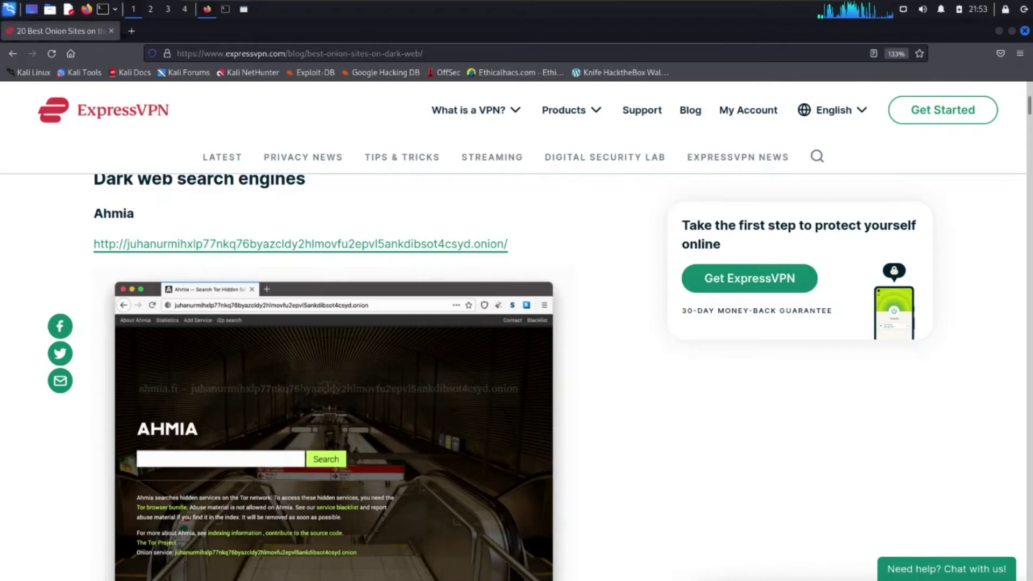
# Step: Open the Ahmia onion address in a new tab, keep reading the article, then switch to the terminal
pyautogui.click(302, 244)
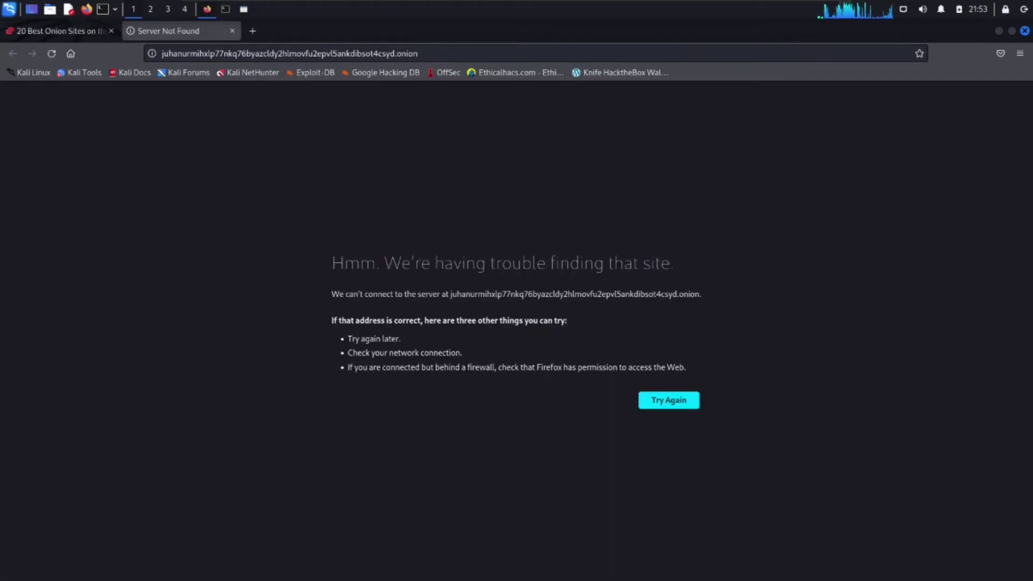
pyautogui.click(59, 30)
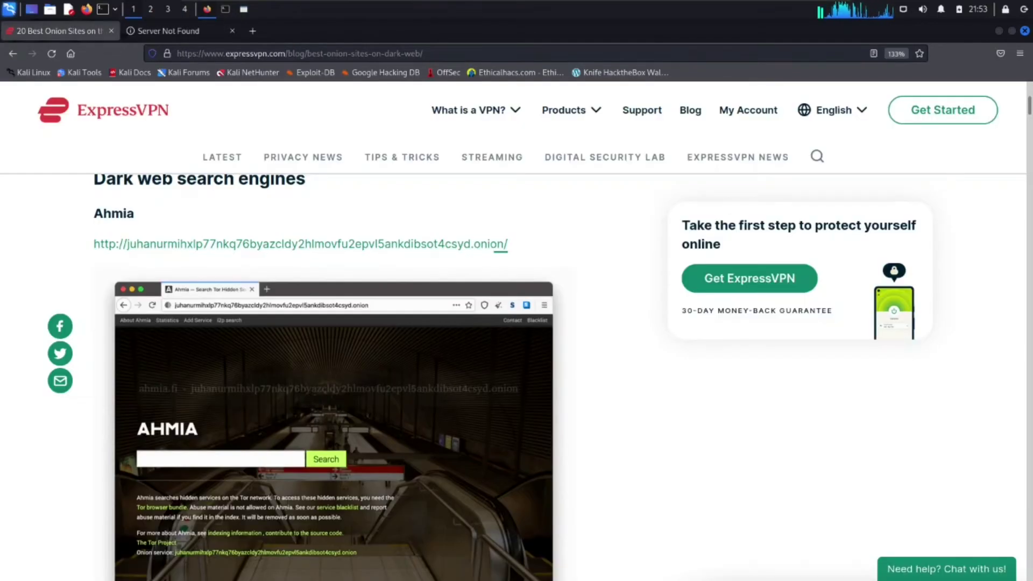
pyautogui.scroll(-10, 332, 377)
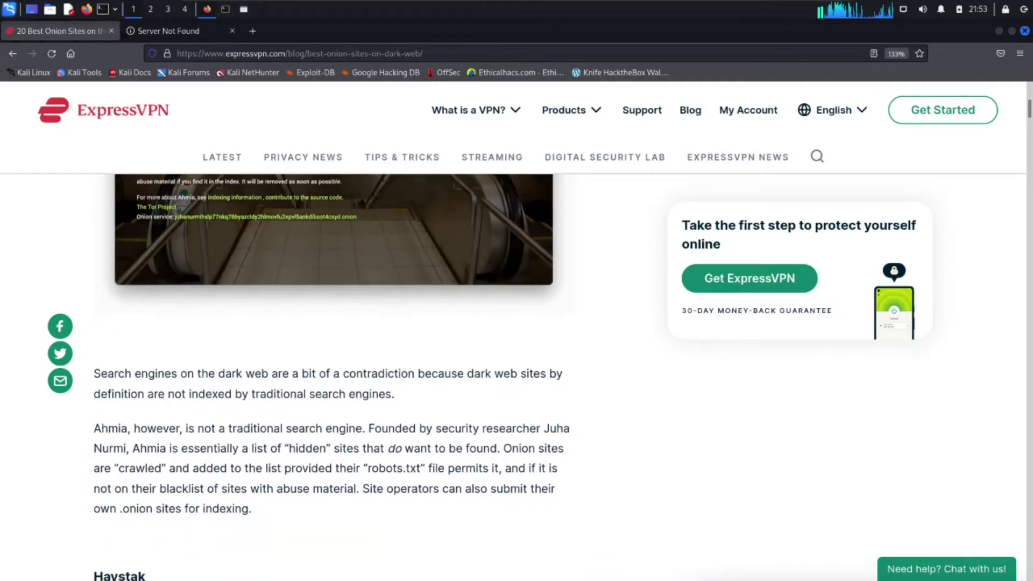
pyautogui.scroll(-7, 332, 377)
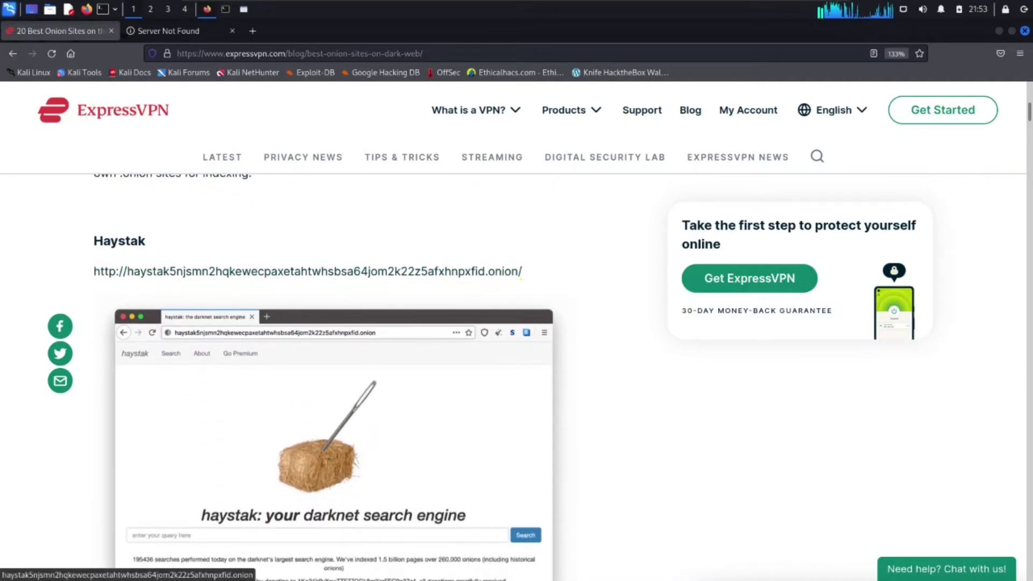
pyautogui.scroll(-5, 332, 377)
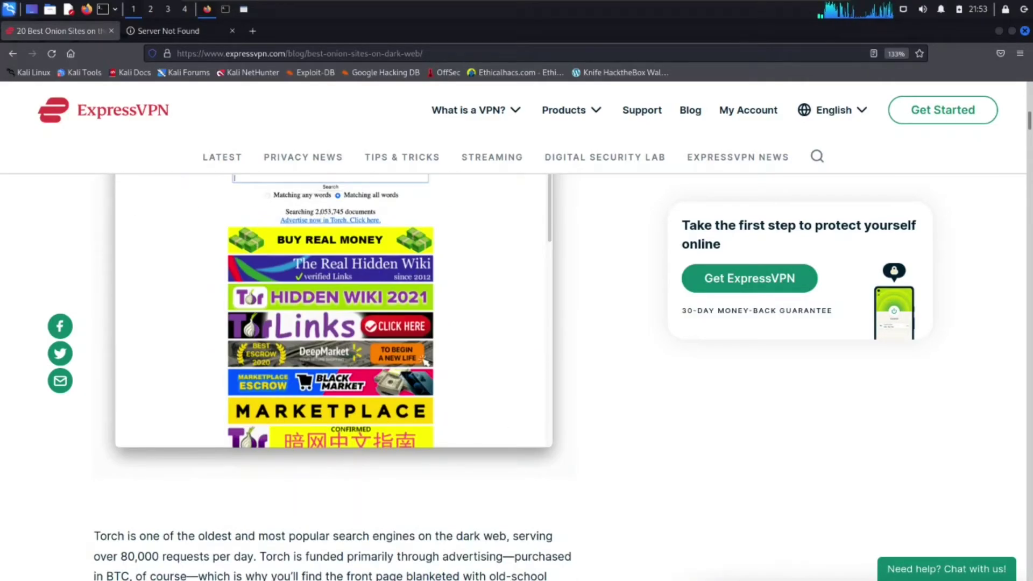
pyautogui.scroll(-8, 425, 362)
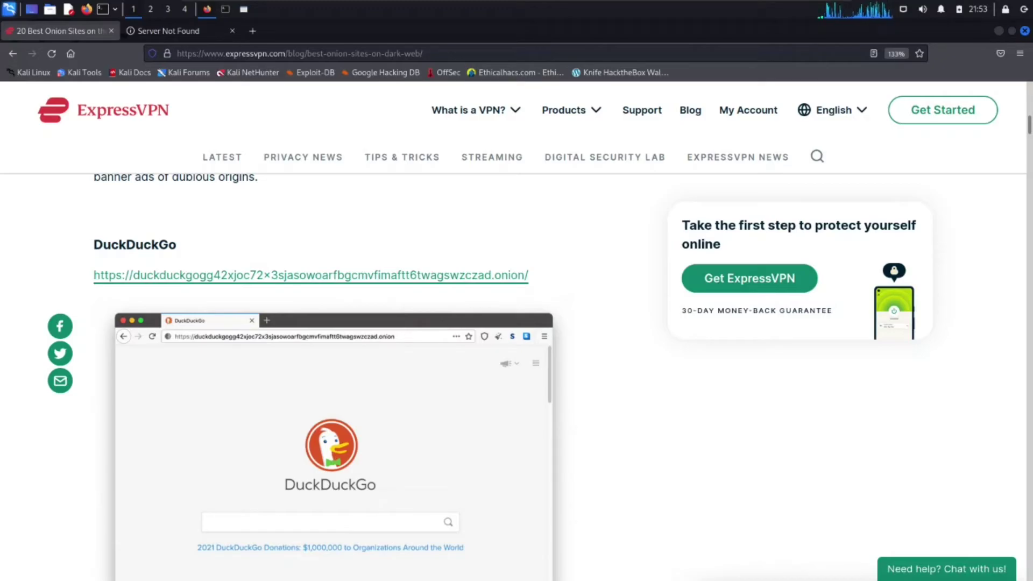
pyautogui.hotkey('alt', 'Tab')
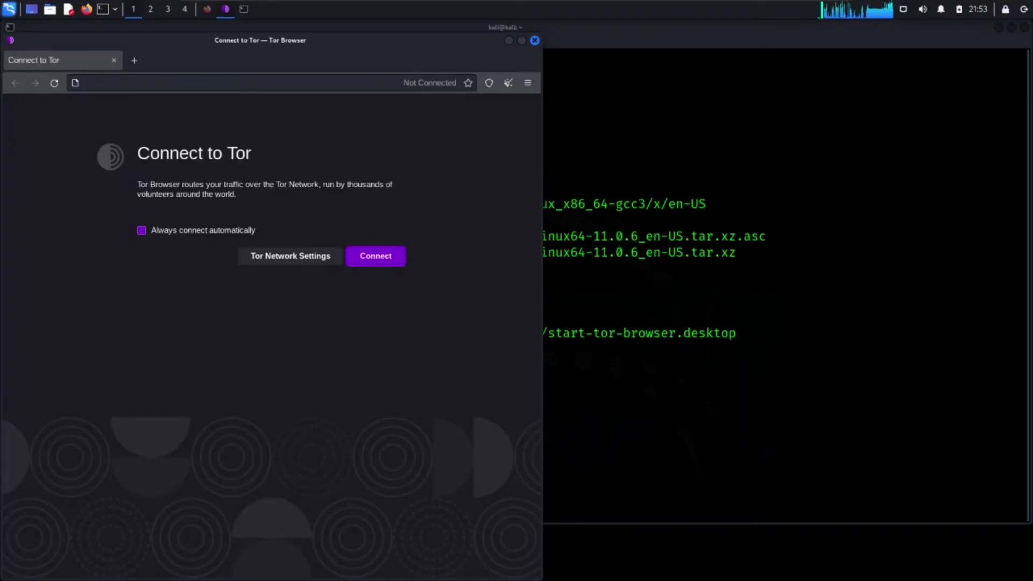
# Step: Maximize the Tor Browser window and connect it to the Tor network
pyautogui.click(522, 40)
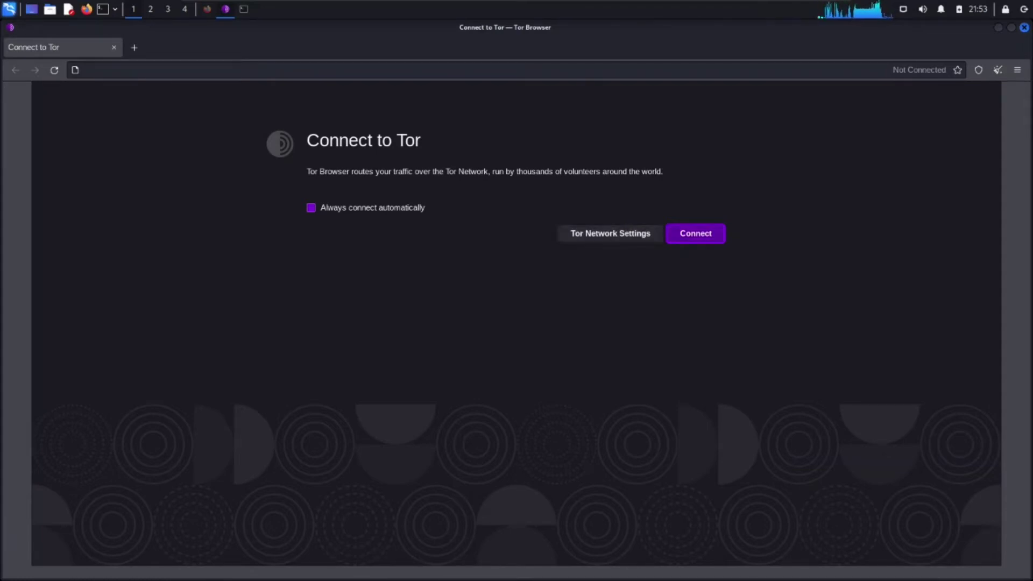
pyautogui.click(696, 233)
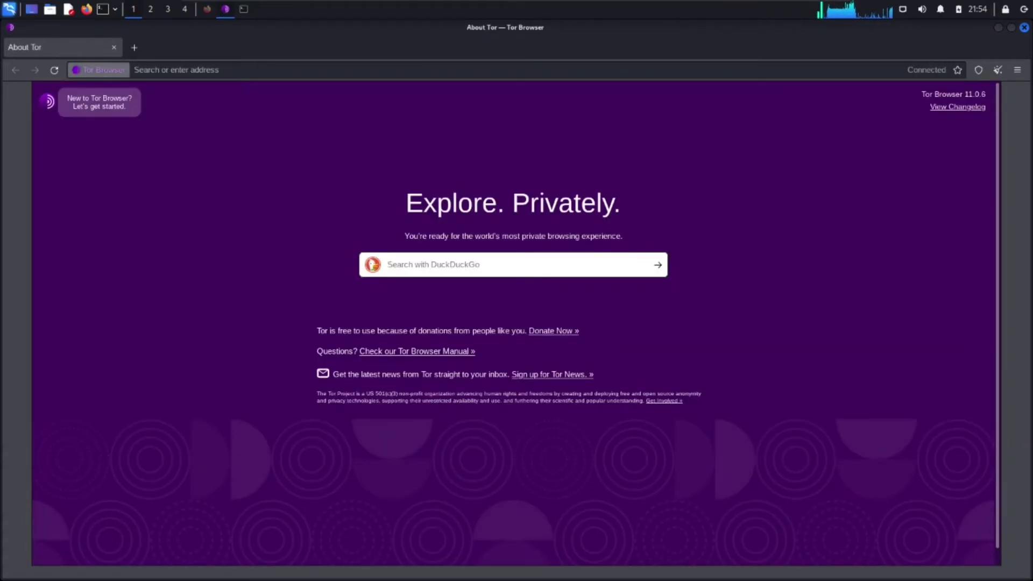
# Step: Check the start page's site information, then load google.com and move to Google's Anpassen option
pyautogui.click(99, 71)
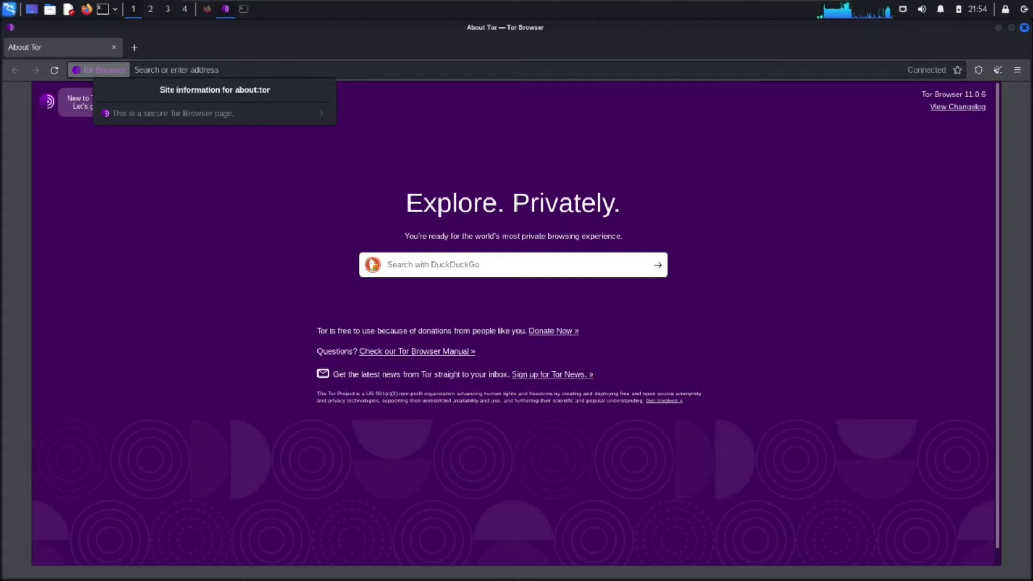
pyautogui.press('Escape')
pyautogui.hotkey('ctrl', 'l')
pyautogui.write('google.com')
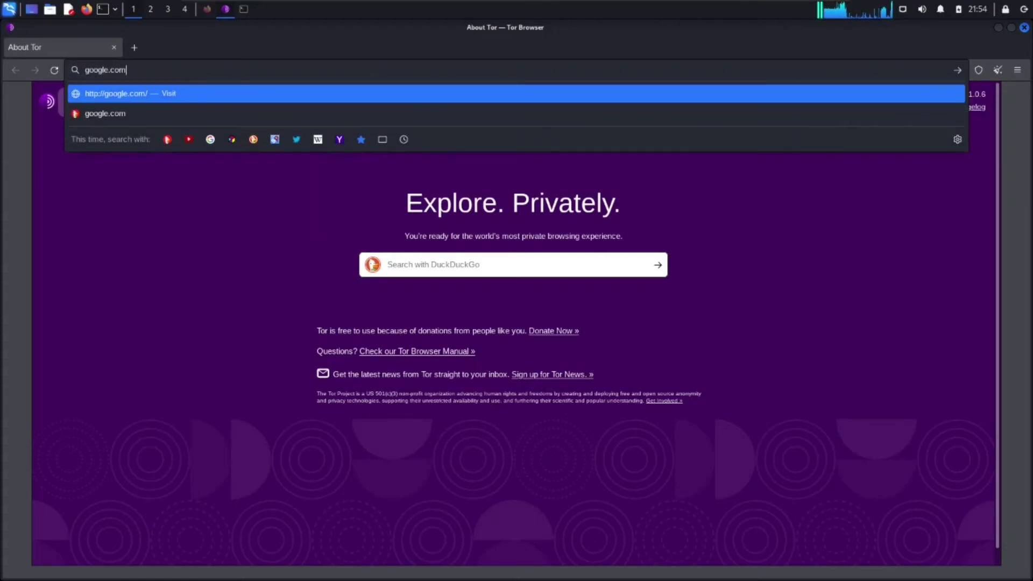
pyautogui.press('Return')
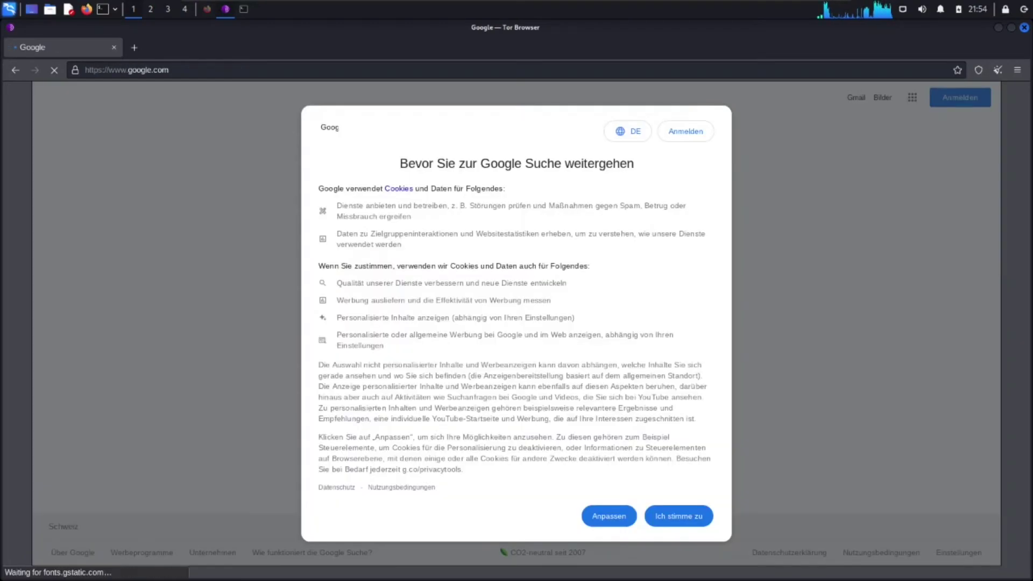
pyautogui.press('Tab')
pyautogui.press('Tab')
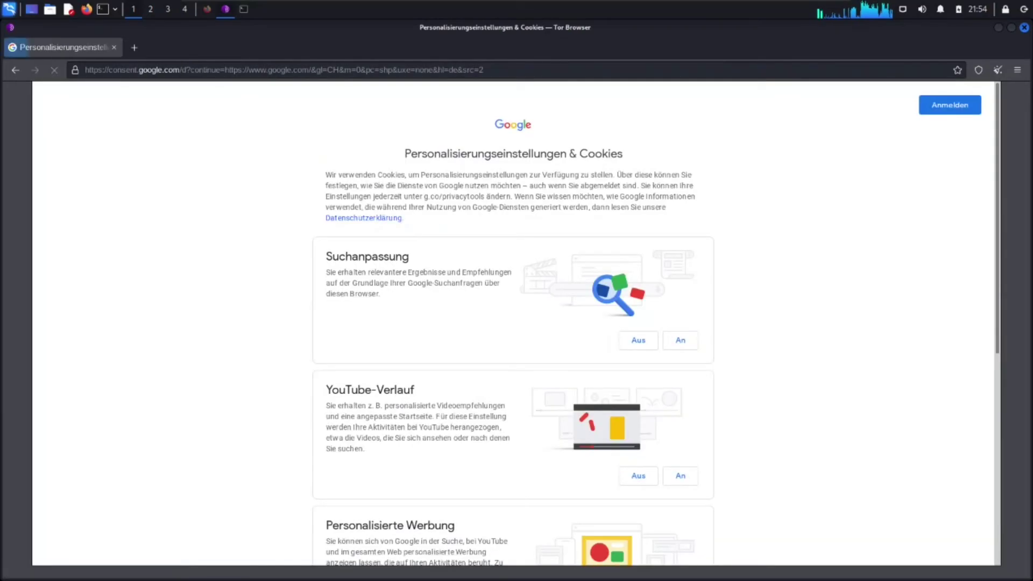
# Step: Request a new Tor circuit for Google, then open Google's Anmelden sign-in page
pyautogui.hotkey('shift', 'Tab')
pyautogui.press('Return')
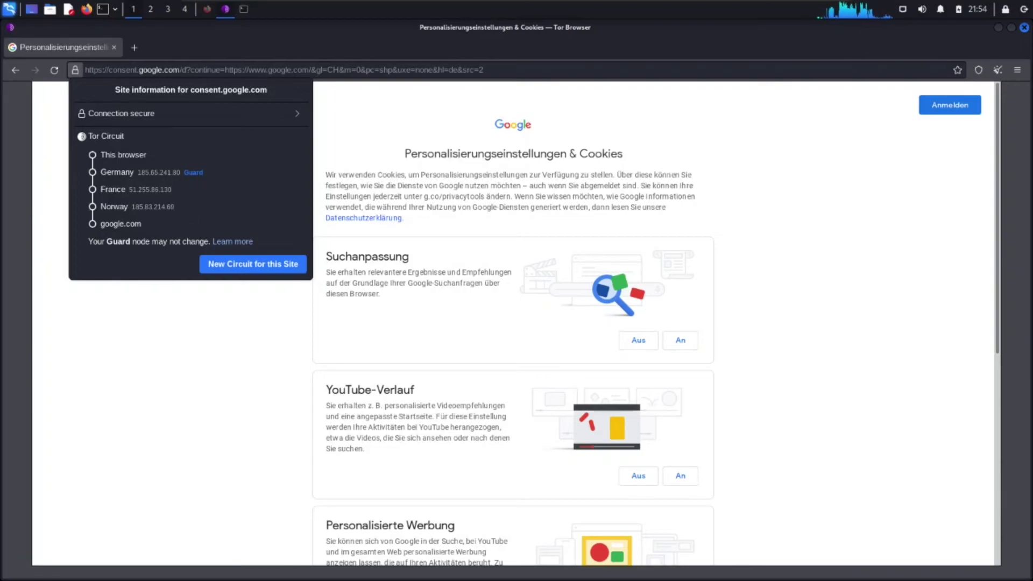
pyautogui.press('Return')
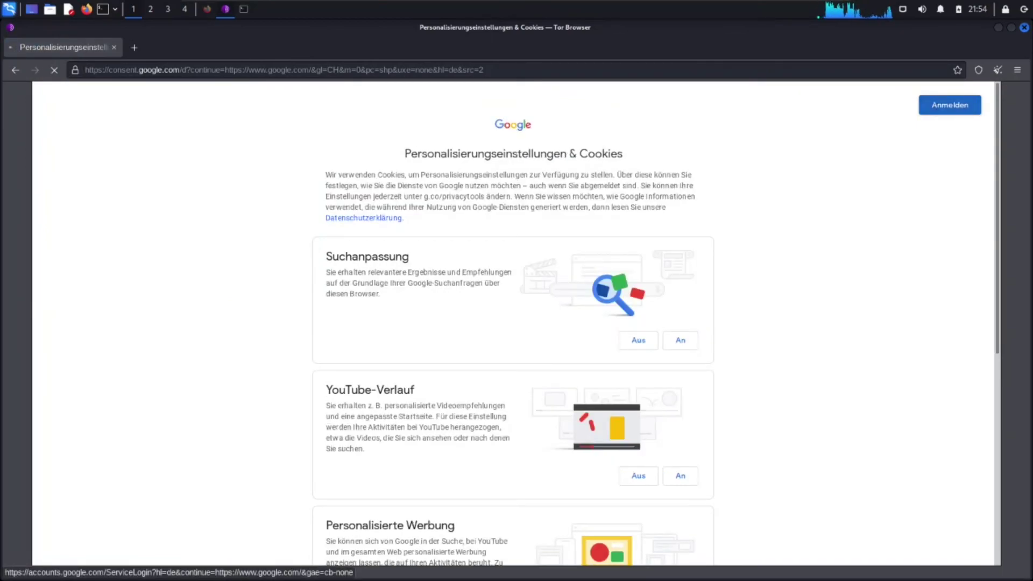
pyautogui.press('Return')
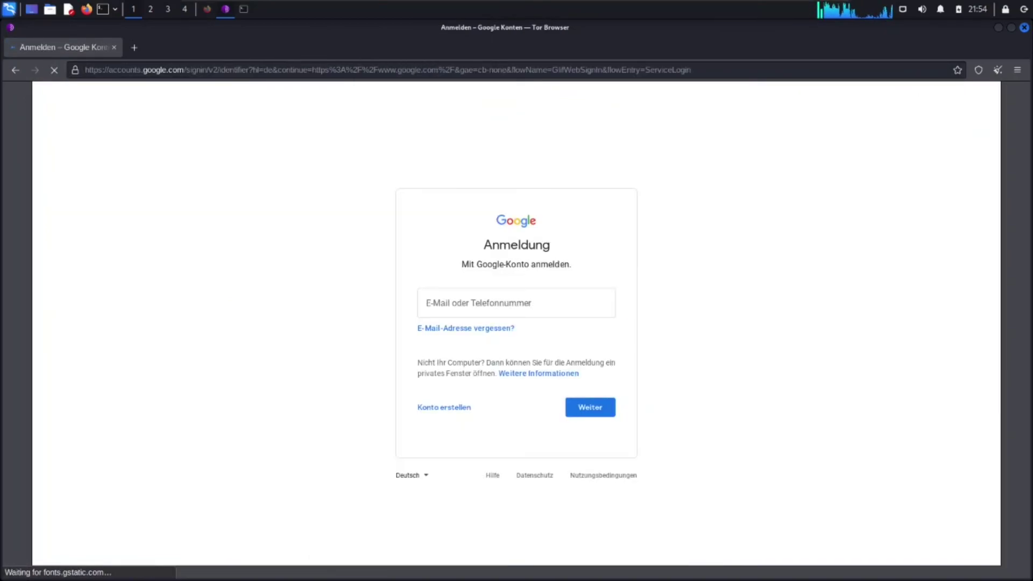
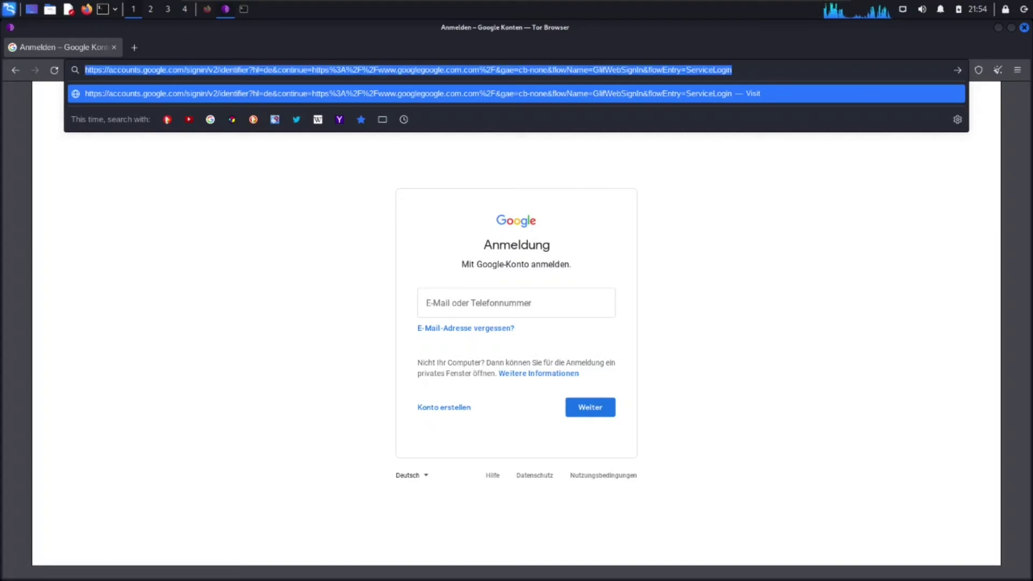
# Step: Search 'google,com' from Tor Browser's address bar, then select the onion address in Firefox
pyautogui.write('google,com')
pyautogui.press('Return')
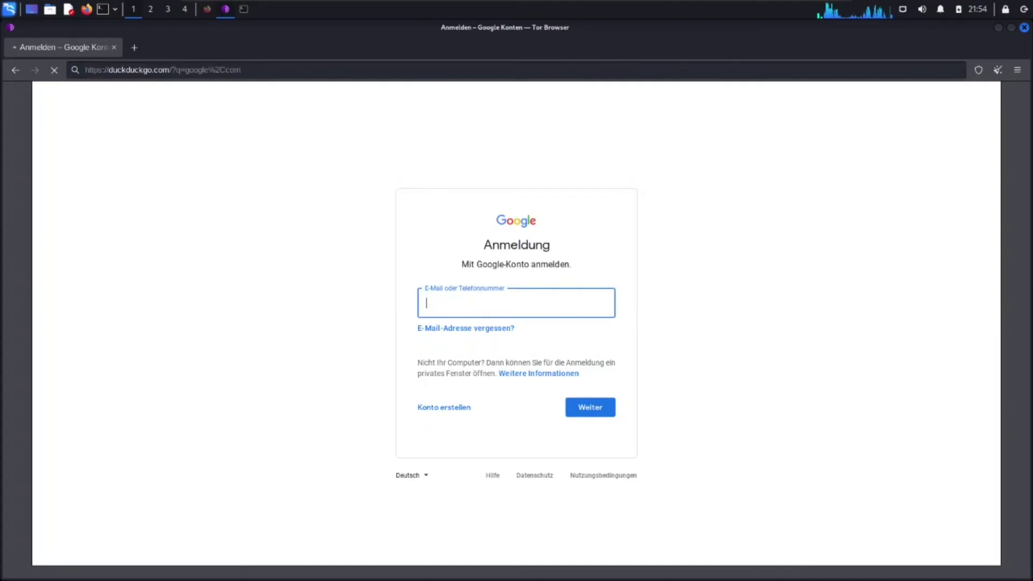
pyautogui.hotkey('alt', 'Tab')
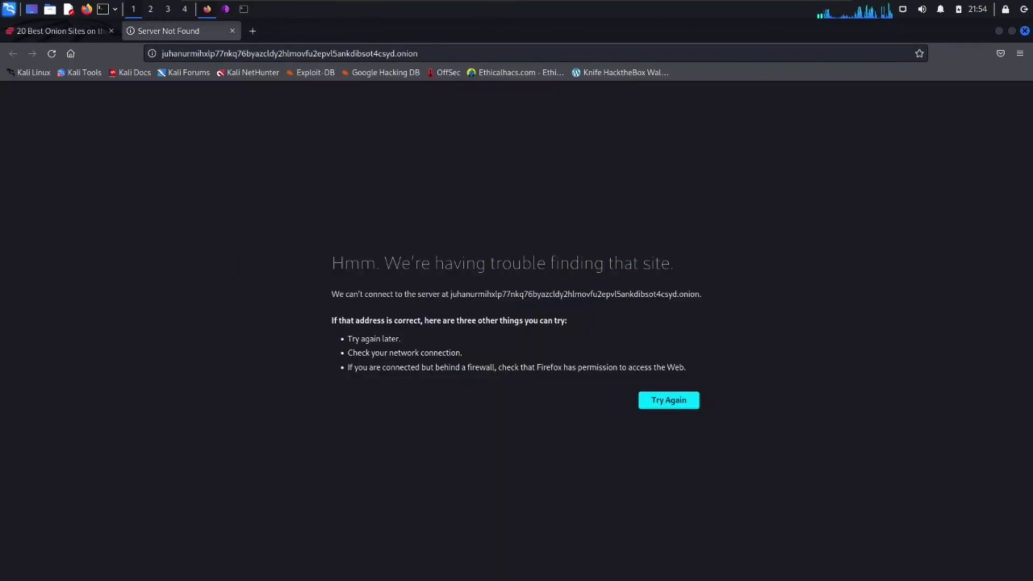
pyautogui.hotkey('ctrl', 'l')
pyautogui.hotkey('ctrl', 'c')
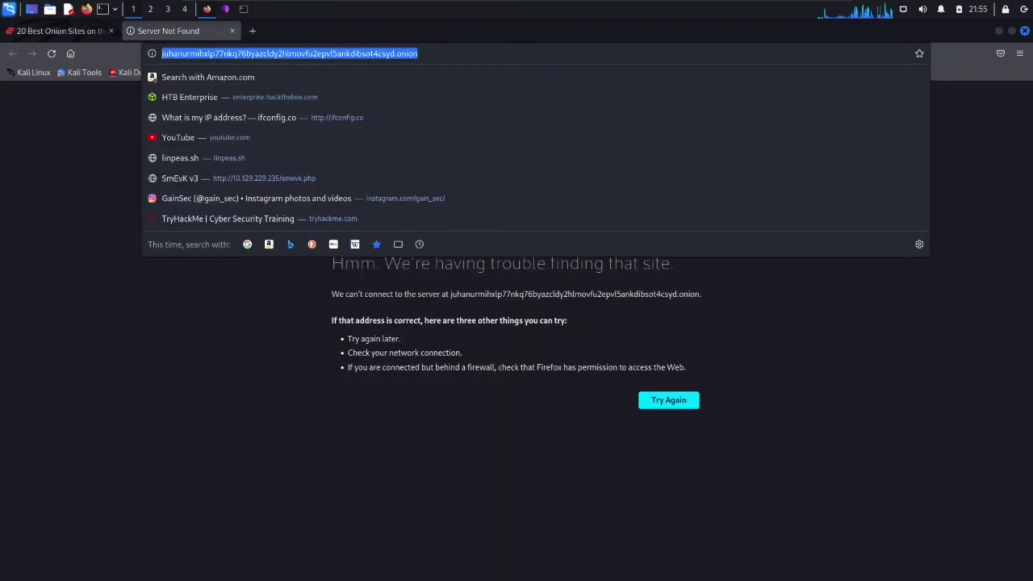
# Step: Load the pasted Ahmia onion address in Tor Browser, then return to Firefox's error tab to compare
pyautogui.hotkey('alt', 'Tab')
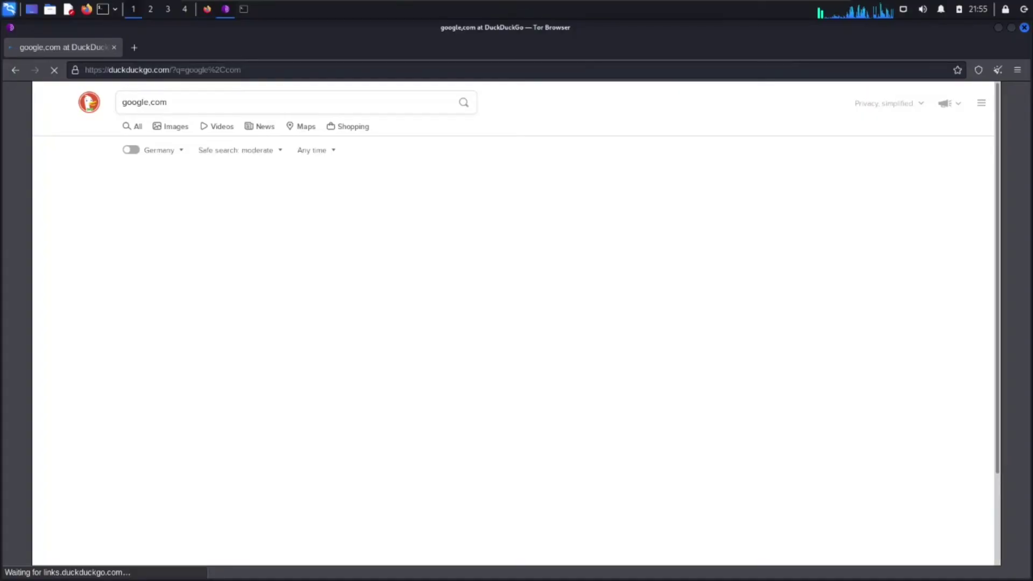
pyautogui.hotkey('ctrl', 'v')
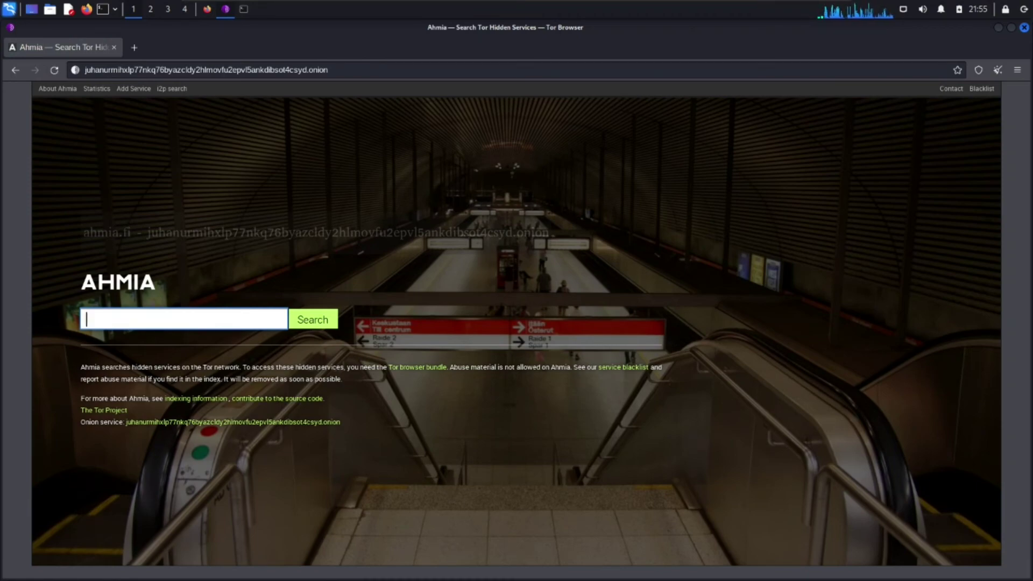
pyautogui.hotkey('ctrl', 'l')
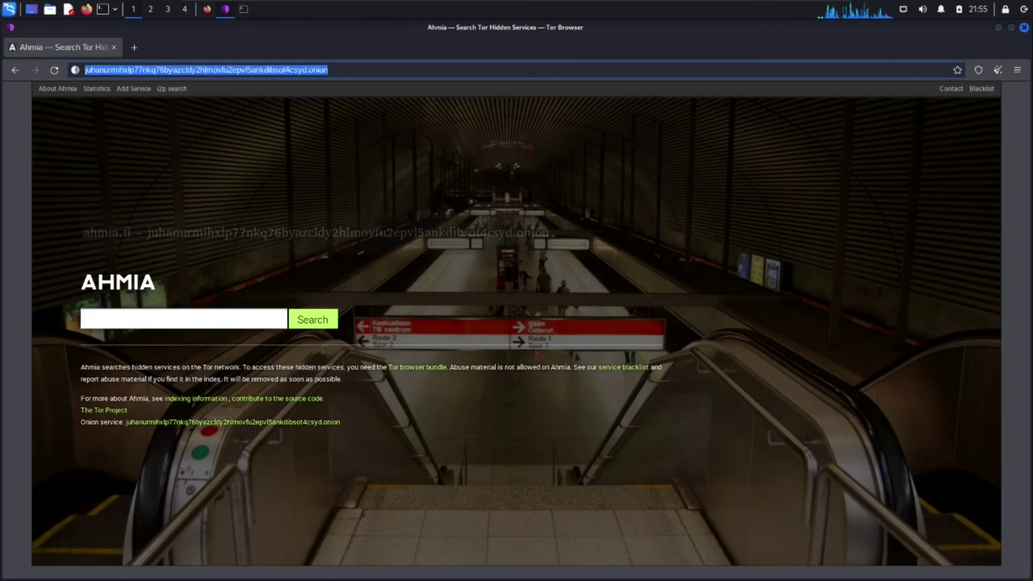
pyautogui.press('End')
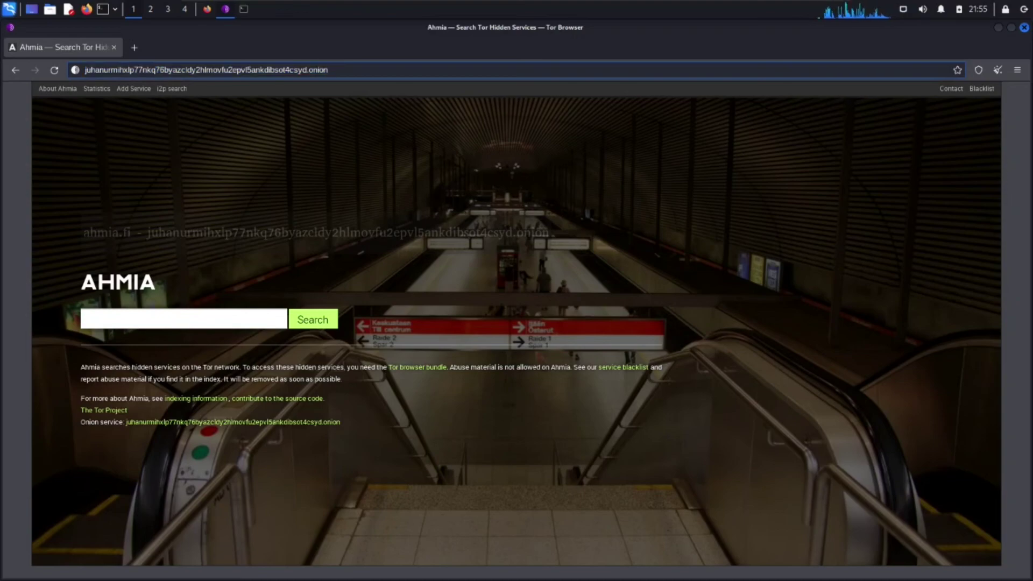
pyautogui.hotkey('alt', 'Tab')
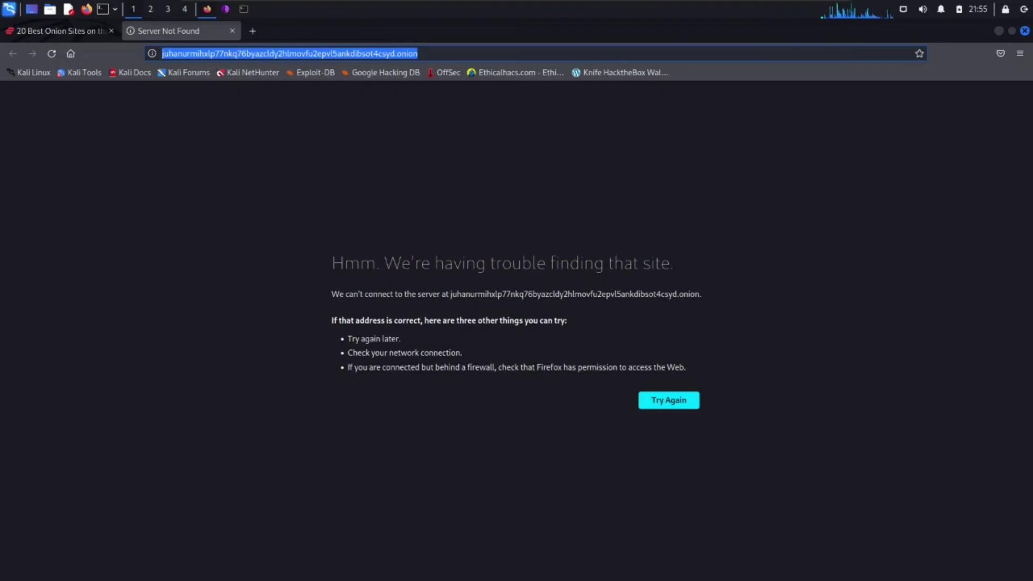
# Step: Bring the terminal with the torbrowser-launcher output for Tor Browser 11.0.6 to the front
pyautogui.hotkey('alt', 'Tab')
pyautogui.hotkey('alt', 'Tab')
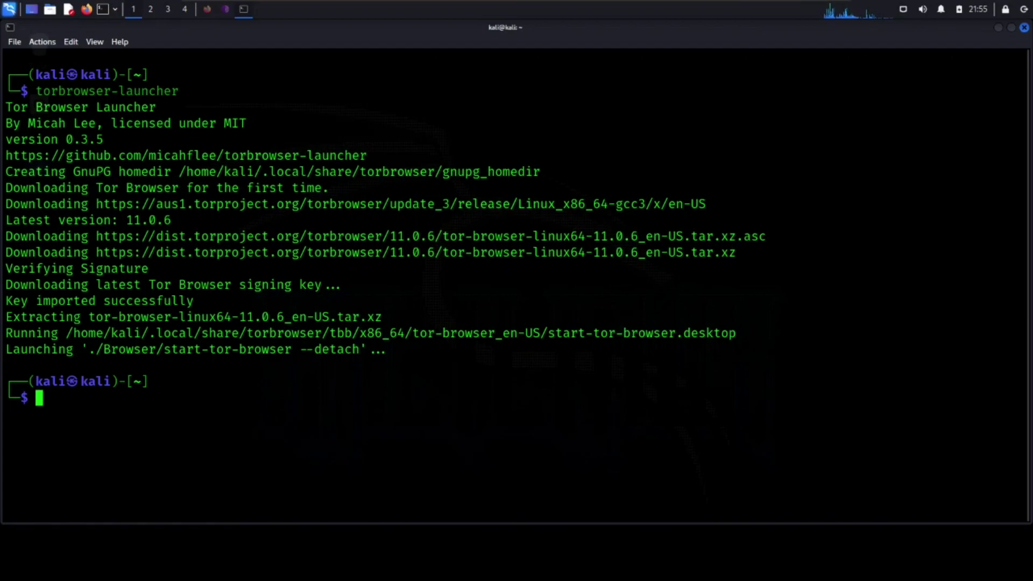
pyautogui.moveTo(517, 1)
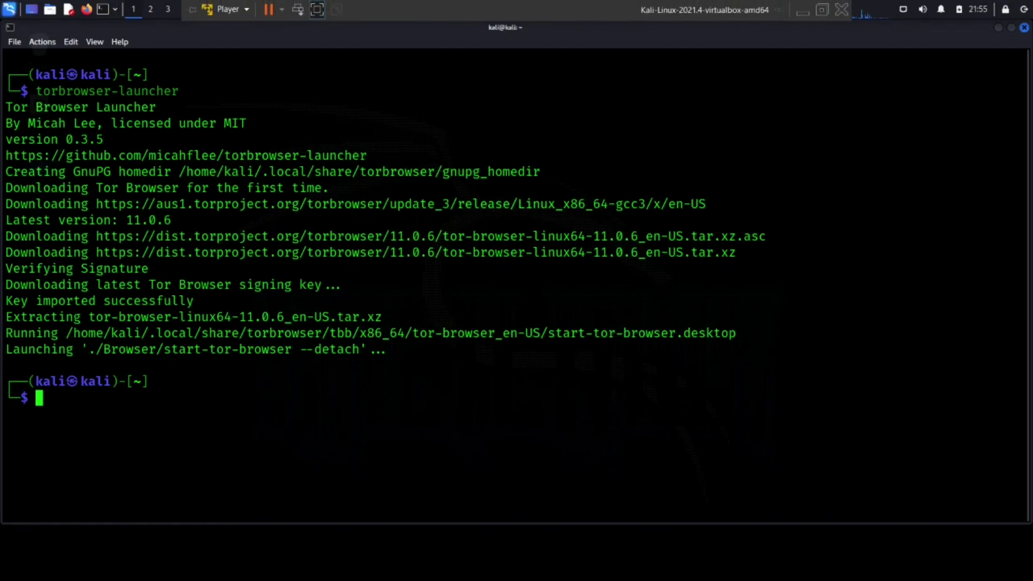